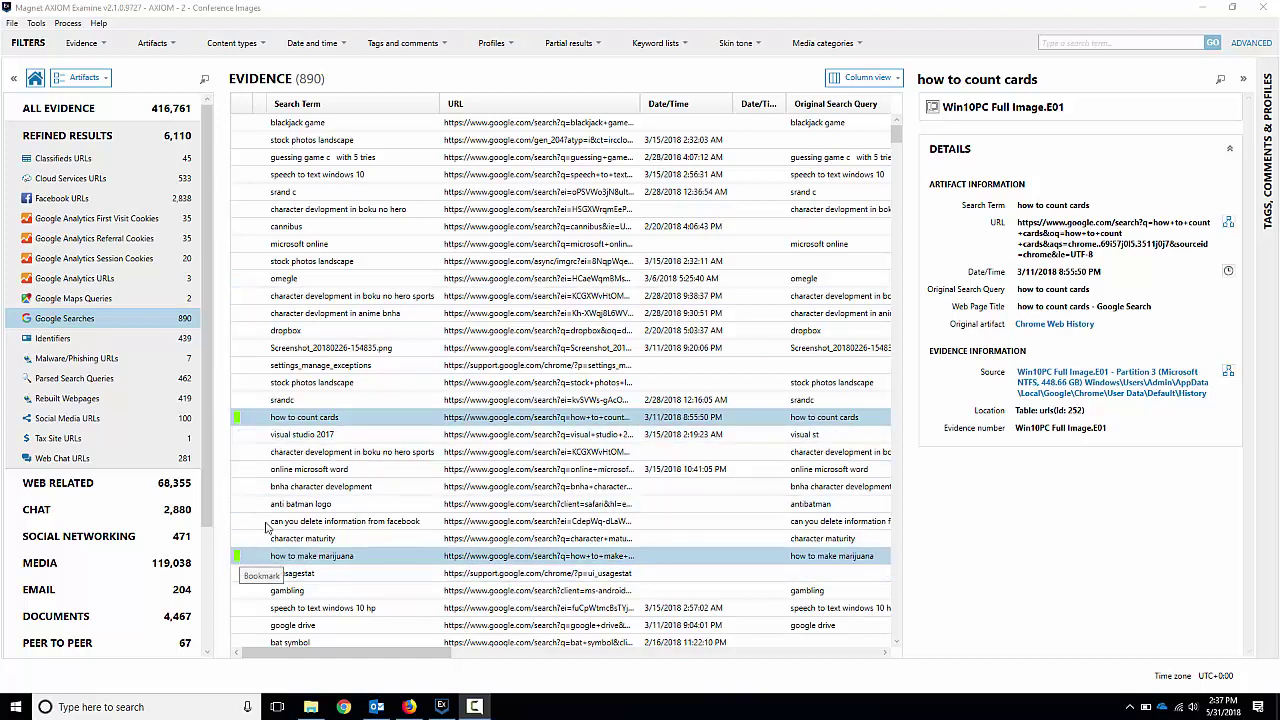
Step: Create a user tag named "IP Theft" in the tag manager and save the tag list
{"action": "left_click", "coordinate": [1268, 190]}
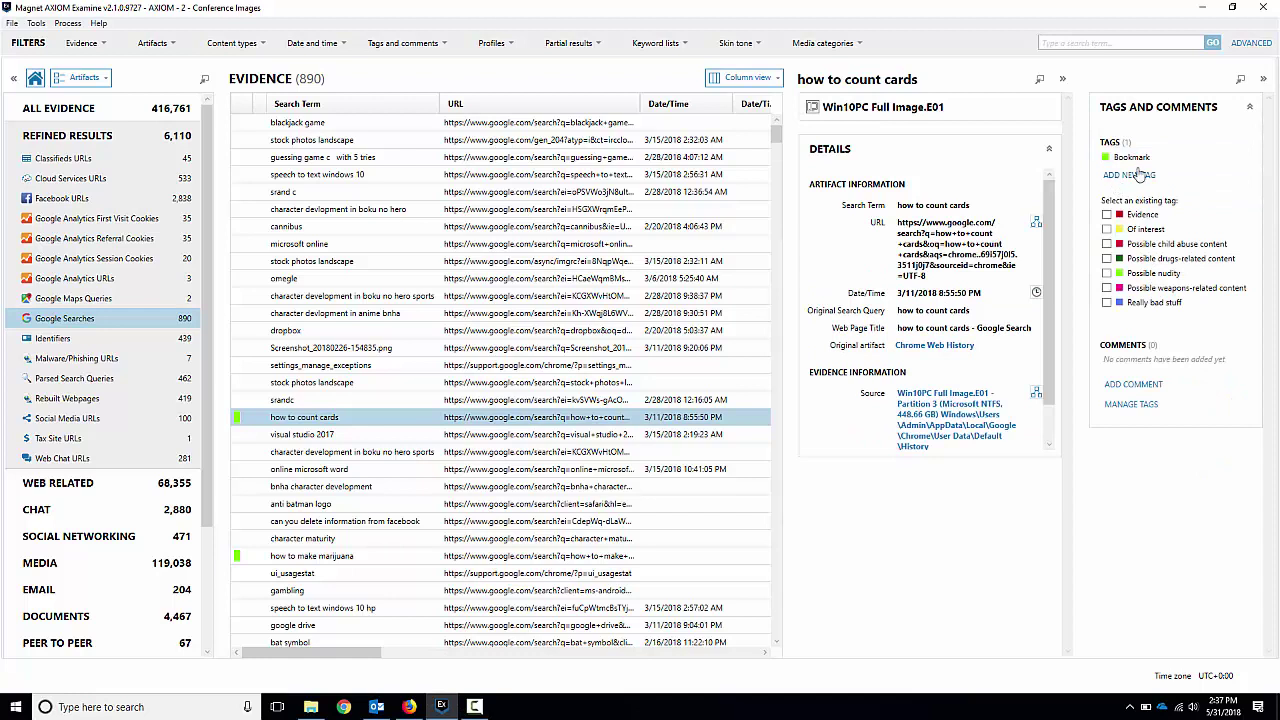
{"action": "mouse_move", "coordinate": [1136, 165]}
{"action": "left_click", "coordinate": [1138, 406]}
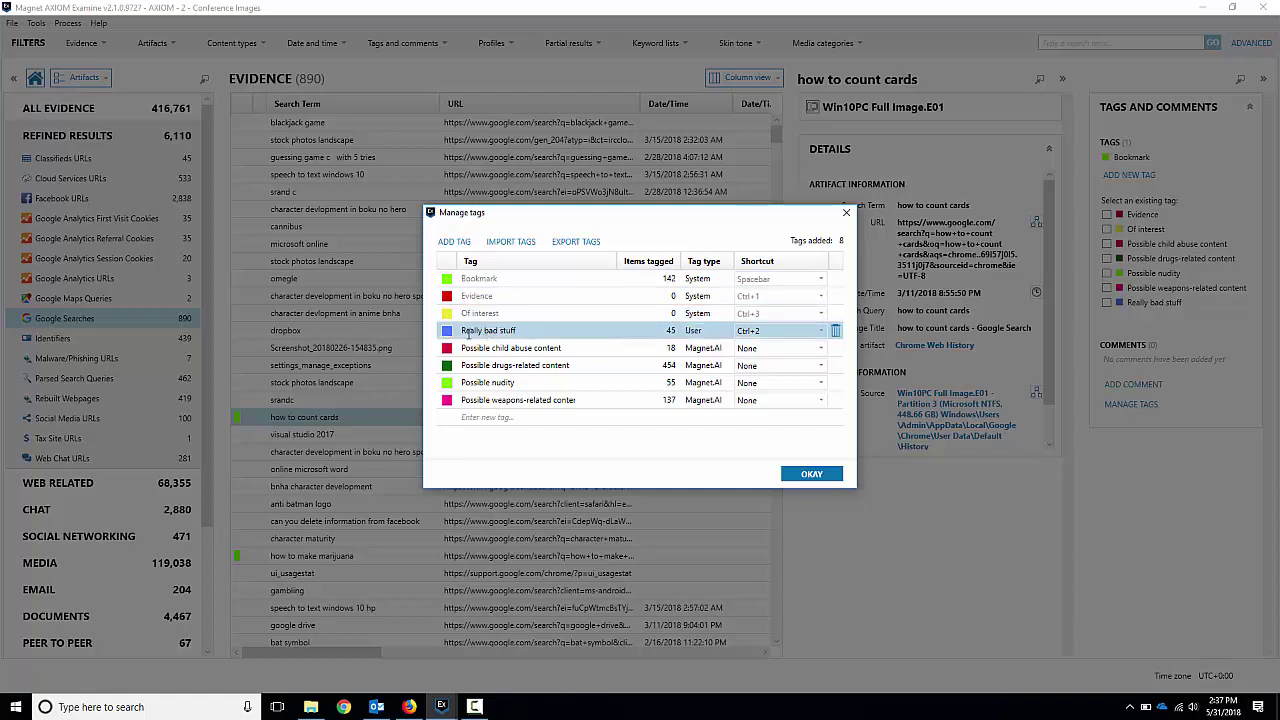
{"action": "left_click", "coordinate": [496, 420]}
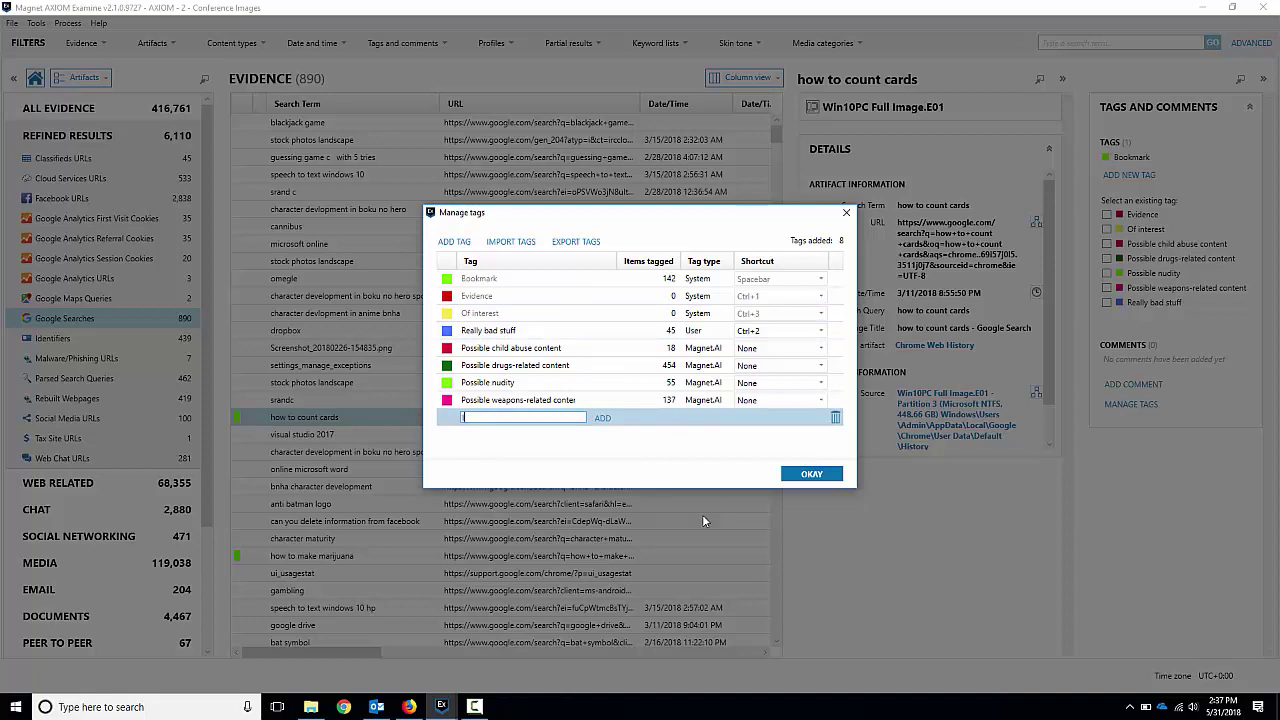
{"action": "type", "text": "IP Theft"}
{"action": "left_click", "coordinate": [604, 419]}
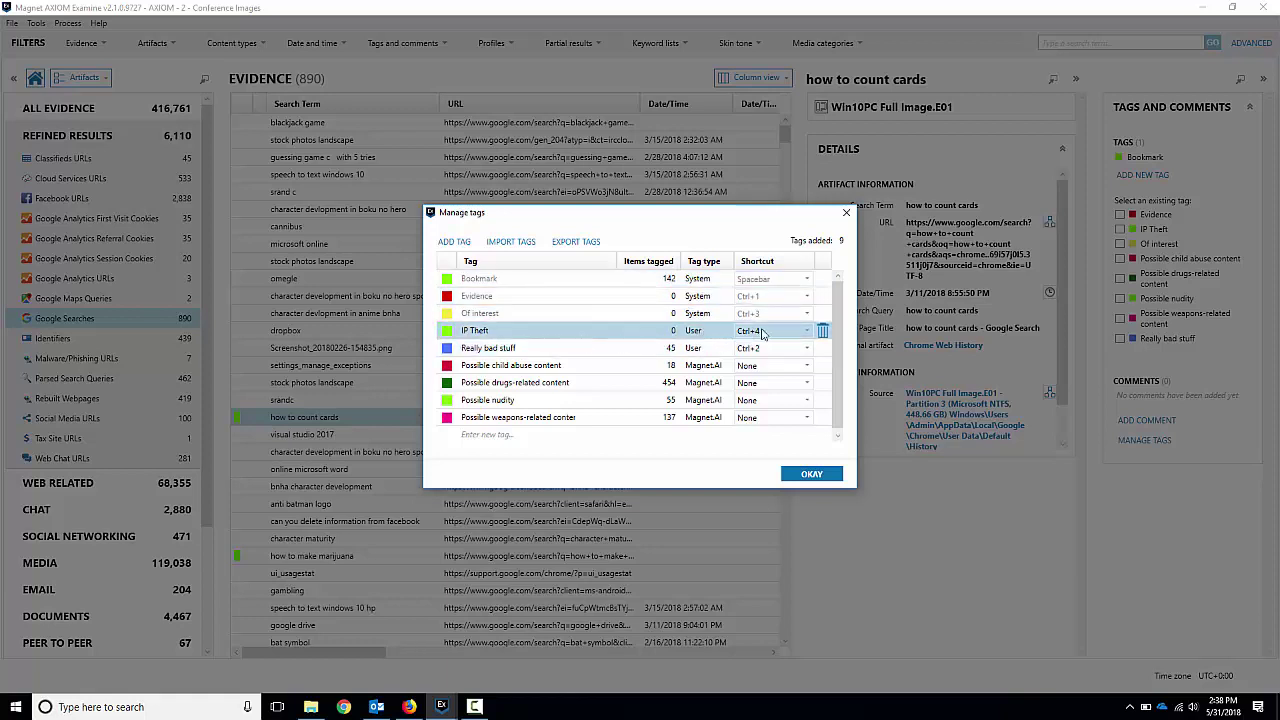
{"action": "left_click", "coordinate": [811, 476]}
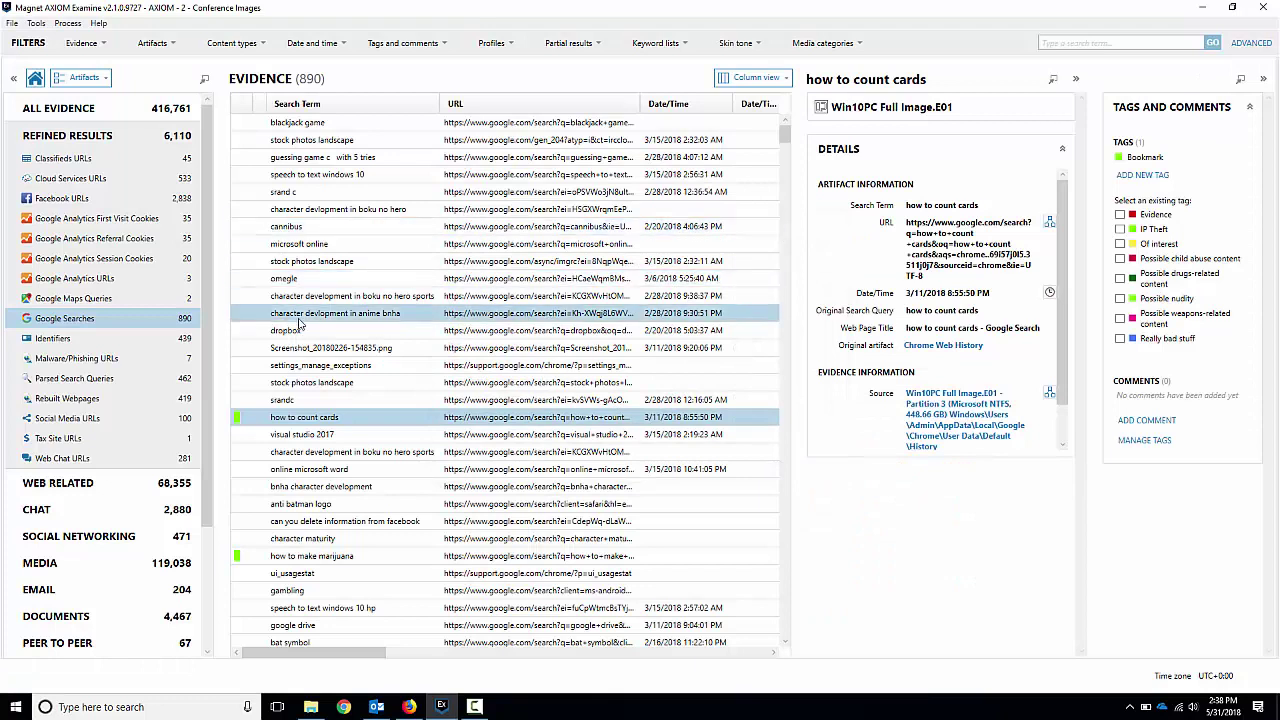
Step: Tag the "dropbox anonymous upload" Google search as IP Theft
{"action": "scroll", "coordinate": [432, 366], "scroll_direction": "down", "scroll_amount": 3}
{"action": "scroll", "coordinate": [432, 366], "scroll_direction": "down", "scroll_amount": 3}
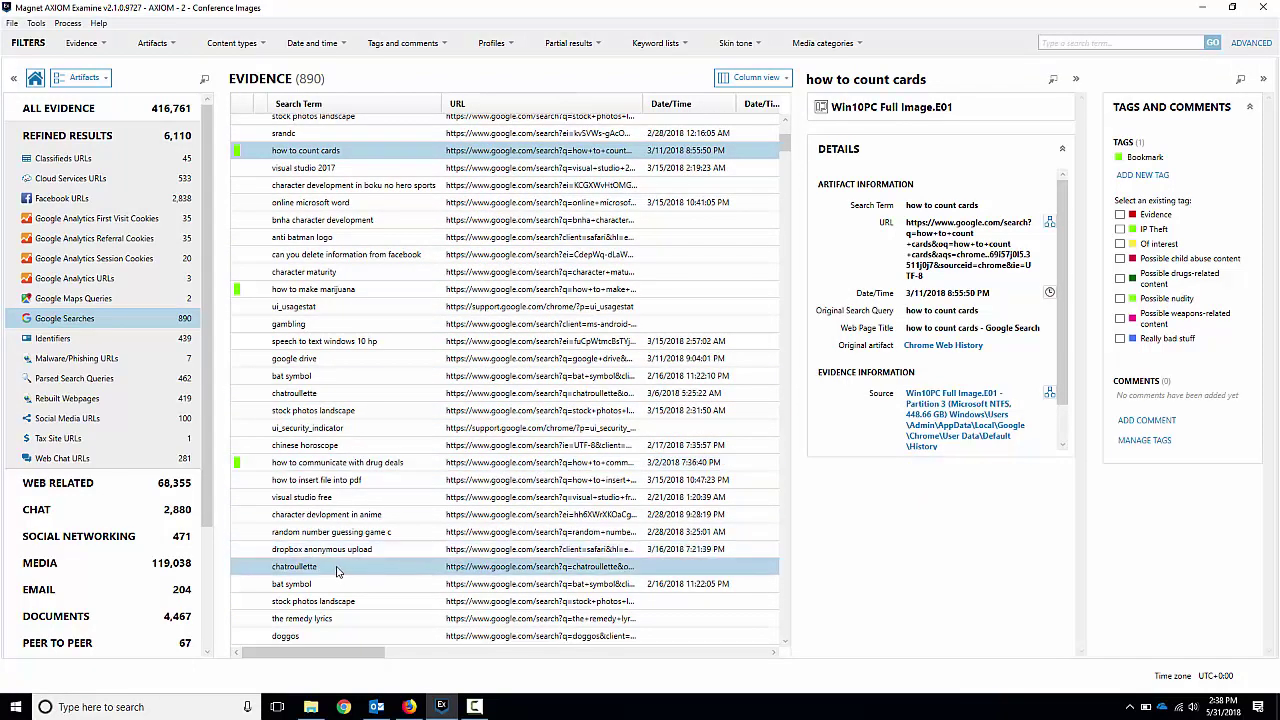
{"action": "left_click", "coordinate": [330, 549]}
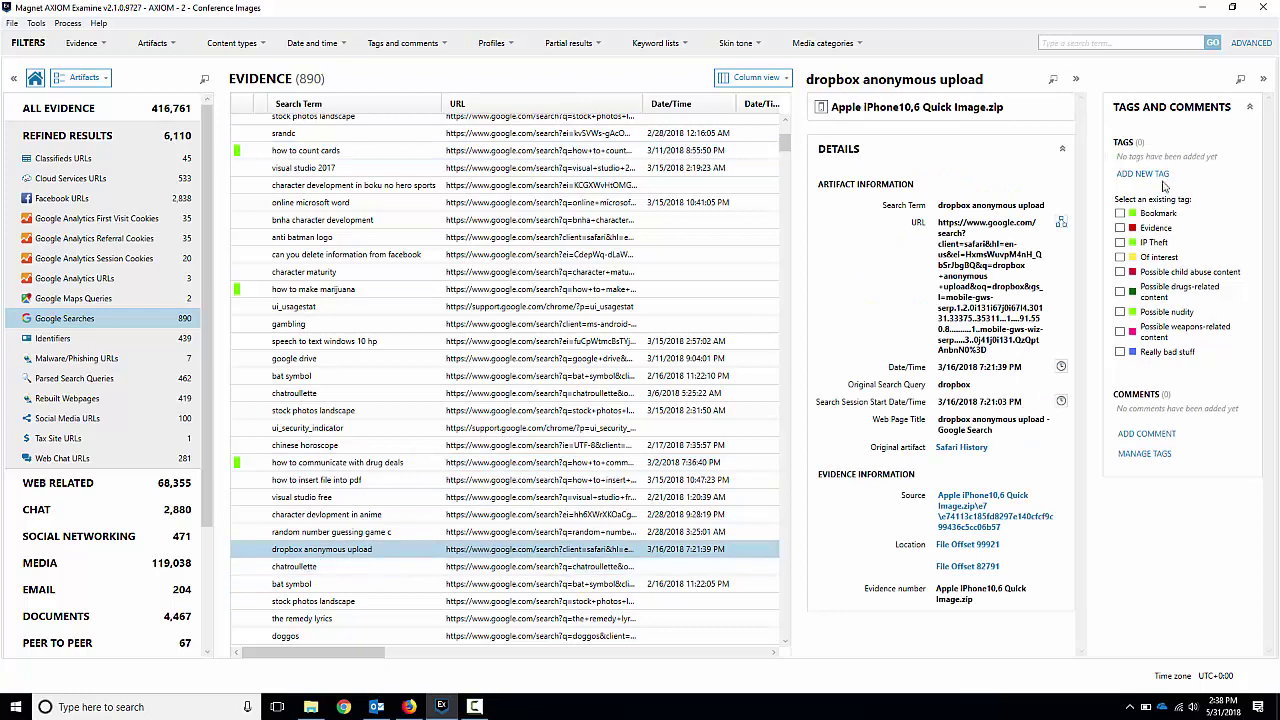
{"action": "left_click", "coordinate": [1262, 80]}
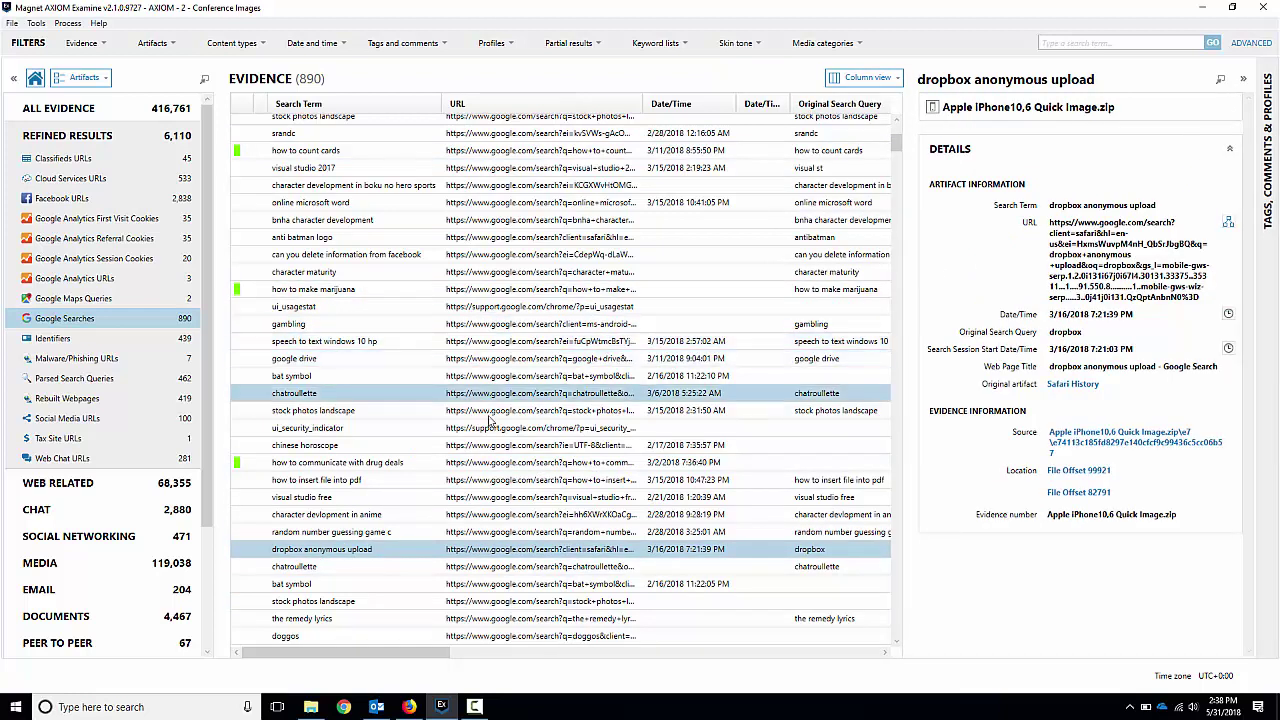
{"action": "right_click", "coordinate": [338, 555]}
{"action": "mouse_move", "coordinate": [413, 606]}
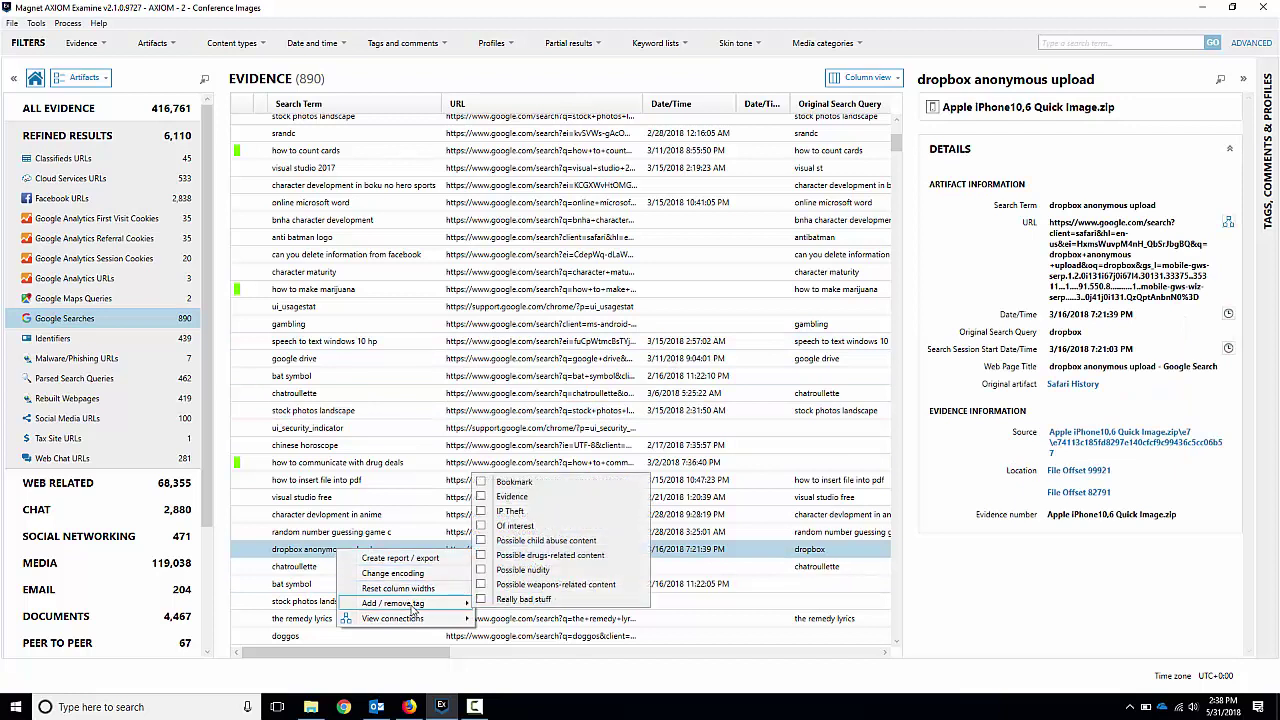
{"action": "left_click", "coordinate": [481, 513]}
Step: Apply a green tag to the "stock photos landscape" Google search dated 3/15/2018 2:31:50 AM
{"action": "left_click_drag", "start_coordinate": [381, 496], "coordinate": [376, 484]}
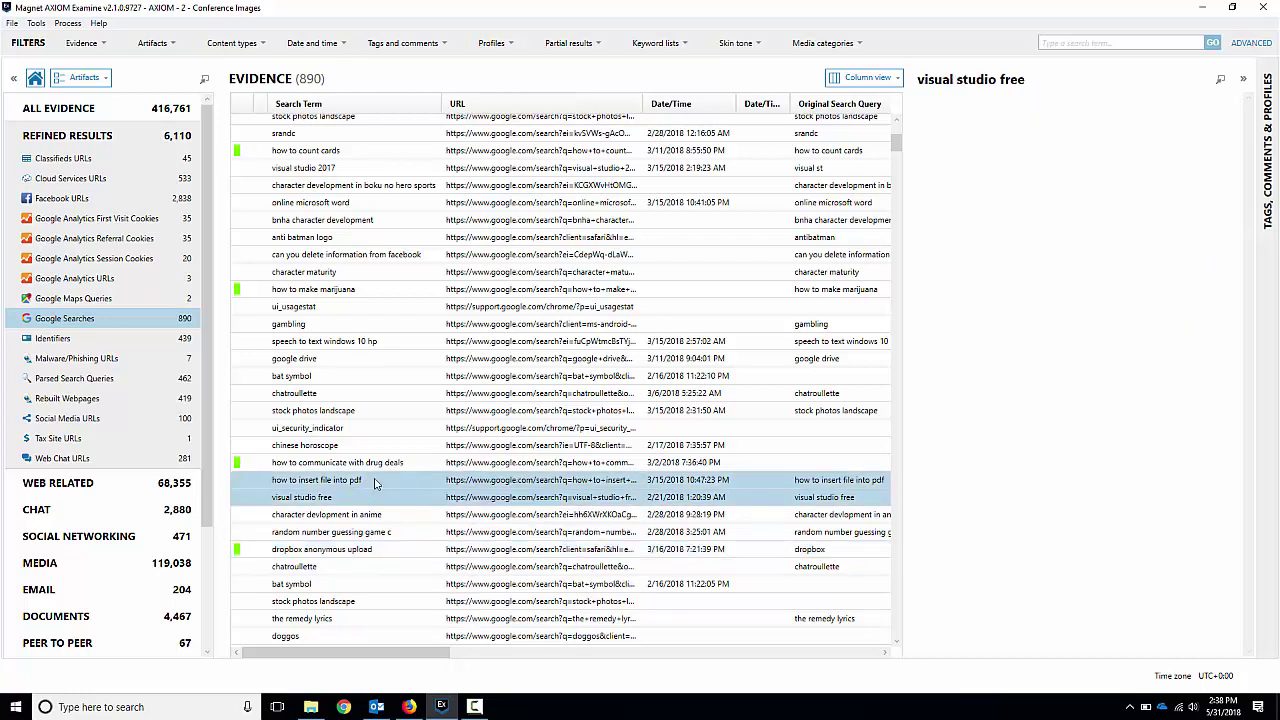
{"action": "left_click", "coordinate": [383, 483], "text": "ctrl"}
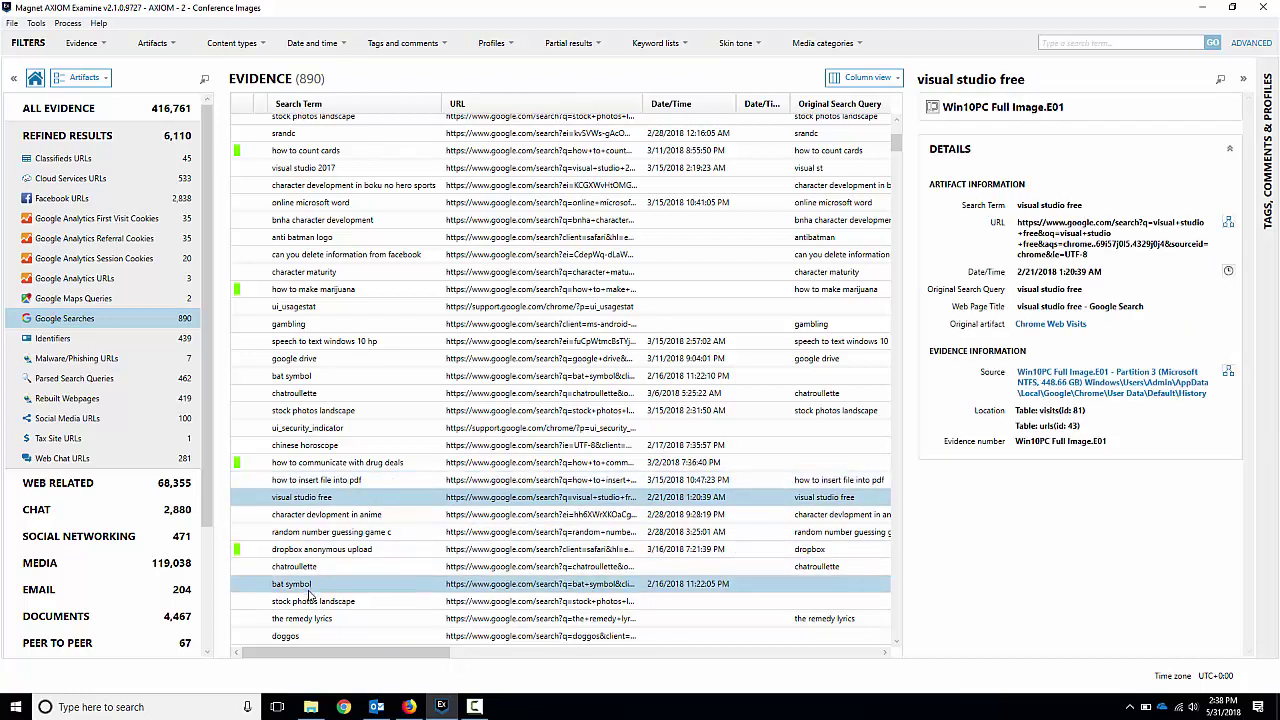
{"action": "left_click", "coordinate": [318, 551], "text": "ctrl"}
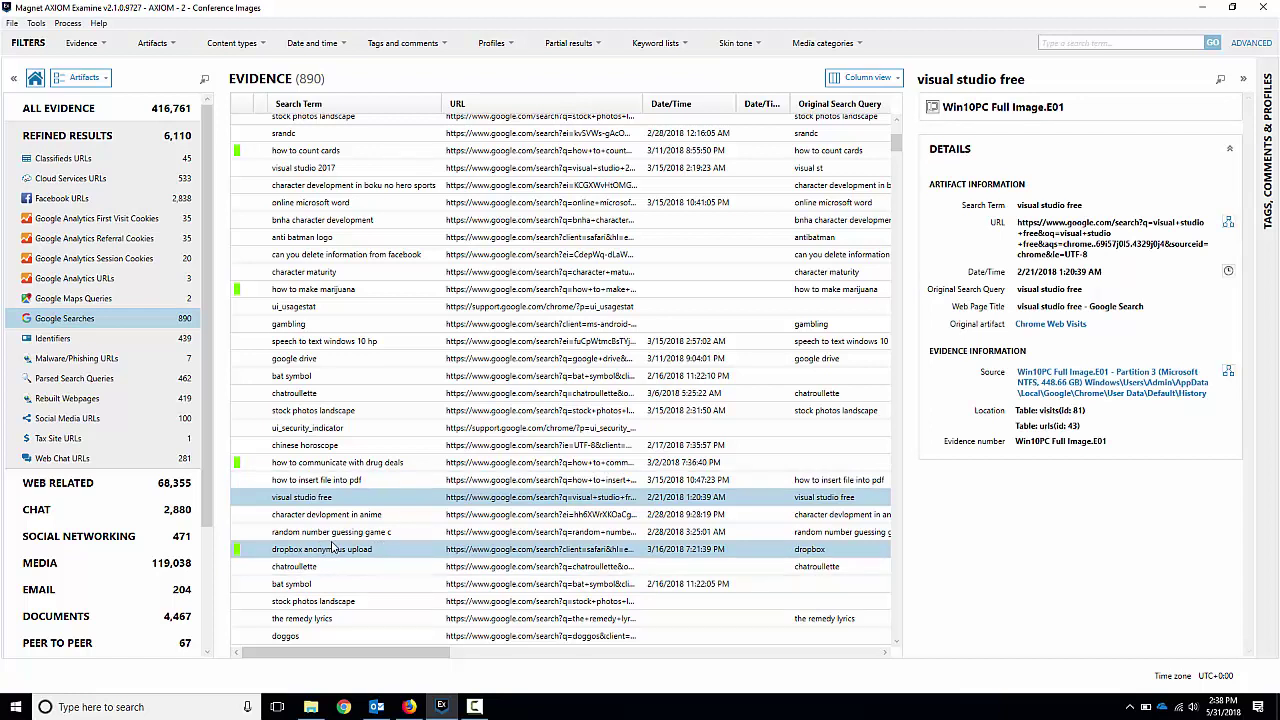
{"action": "left_click", "coordinate": [355, 410]}
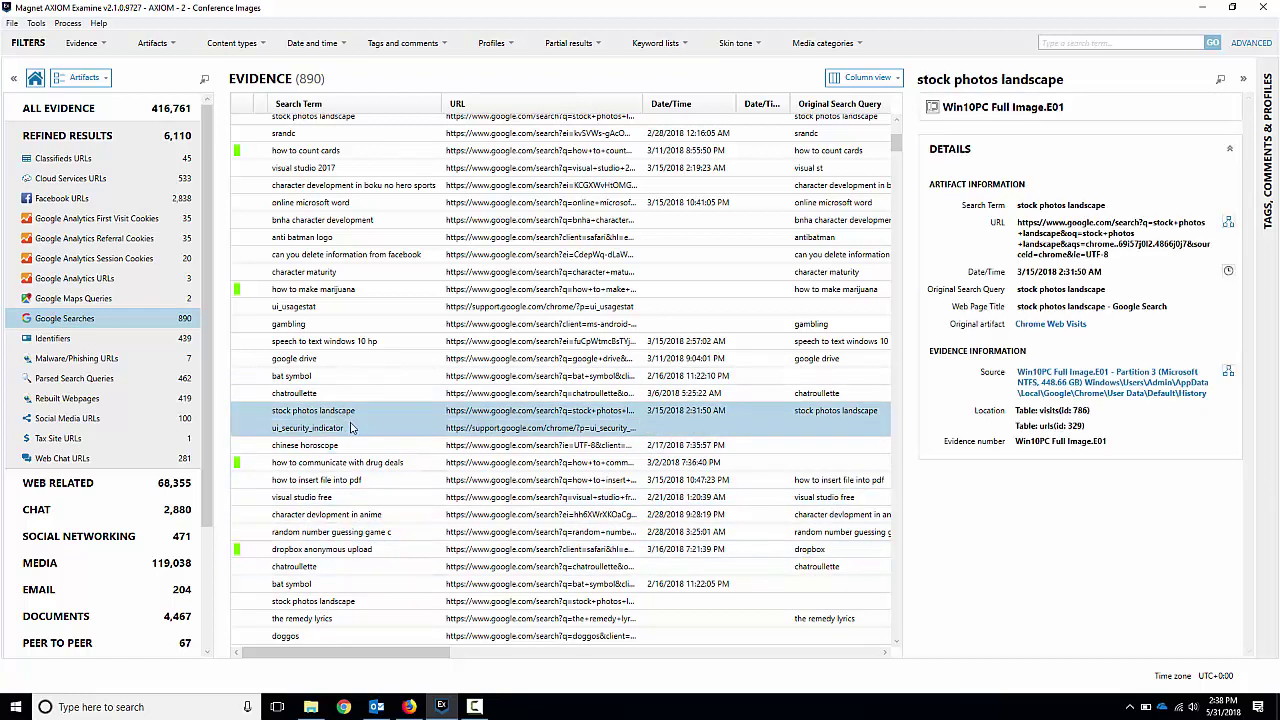
{"action": "left_click", "coordinate": [445, 480], "text": "ctrl"}
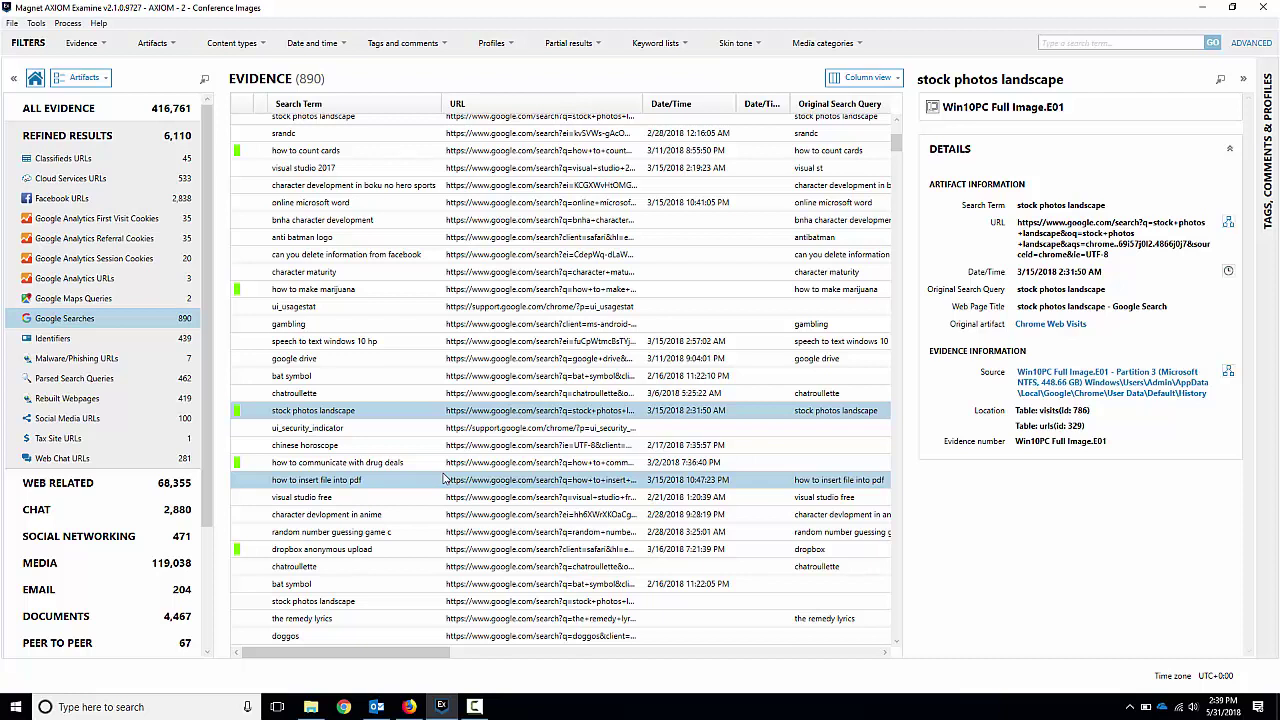
{"action": "left_click", "coordinate": [443, 476], "text": "ctrl"}
{"action": "left_click", "coordinate": [370, 343], "text": "ctrl"}
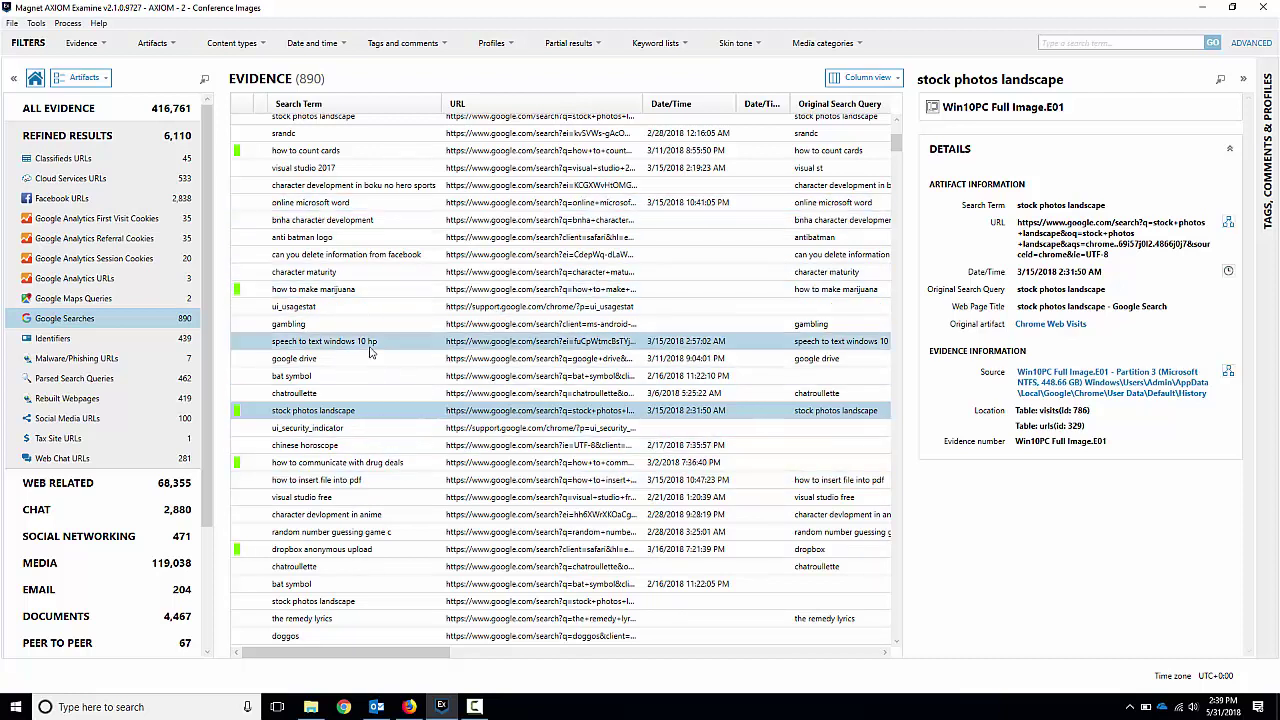
{"action": "left_click", "coordinate": [355, 341], "text": "ctrl"}
Step: Tag the consecutive Google searches from "google drive" through "guessing game c with 5 tries" (2/28/2018 4:35:28 AM) as IP Theft
{"action": "scroll", "coordinate": [360, 417], "scroll_direction": "down", "scroll_amount": 5}
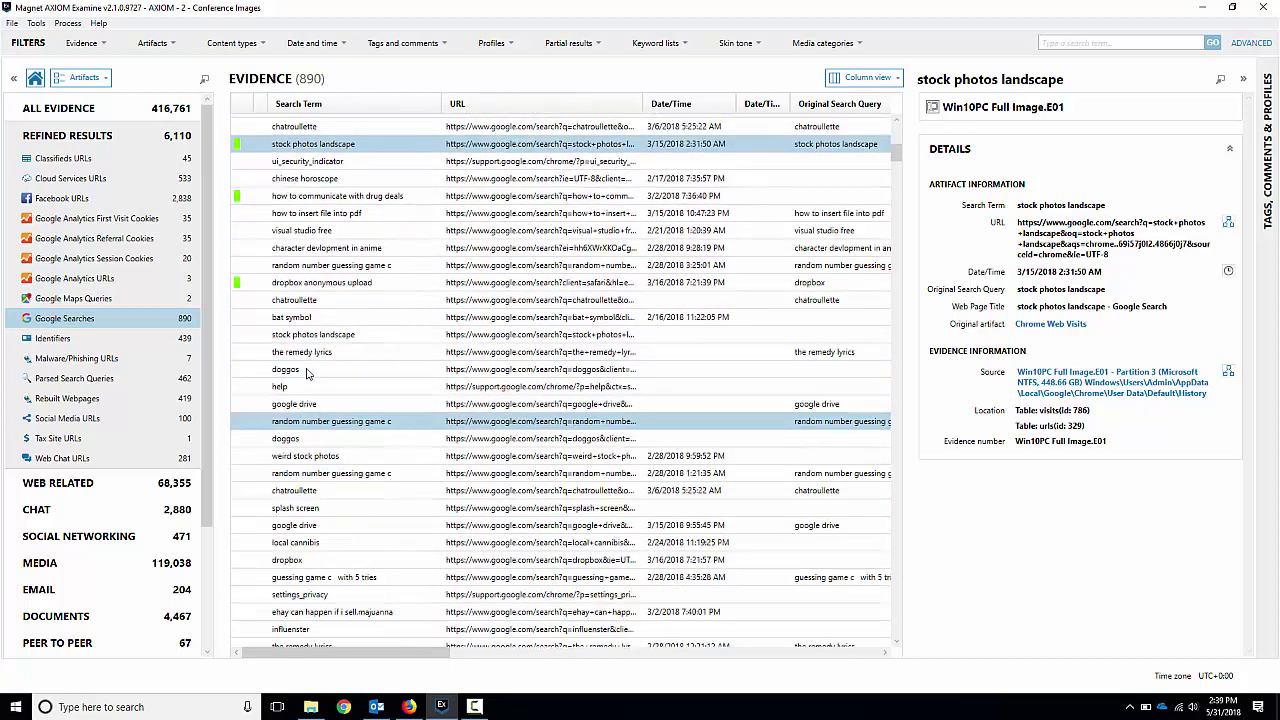
{"action": "left_click", "coordinate": [323, 410]}
{"action": "scroll", "coordinate": [323, 380], "scroll_direction": "down", "scroll_amount": 2}
{"action": "left_click", "coordinate": [320, 304]}
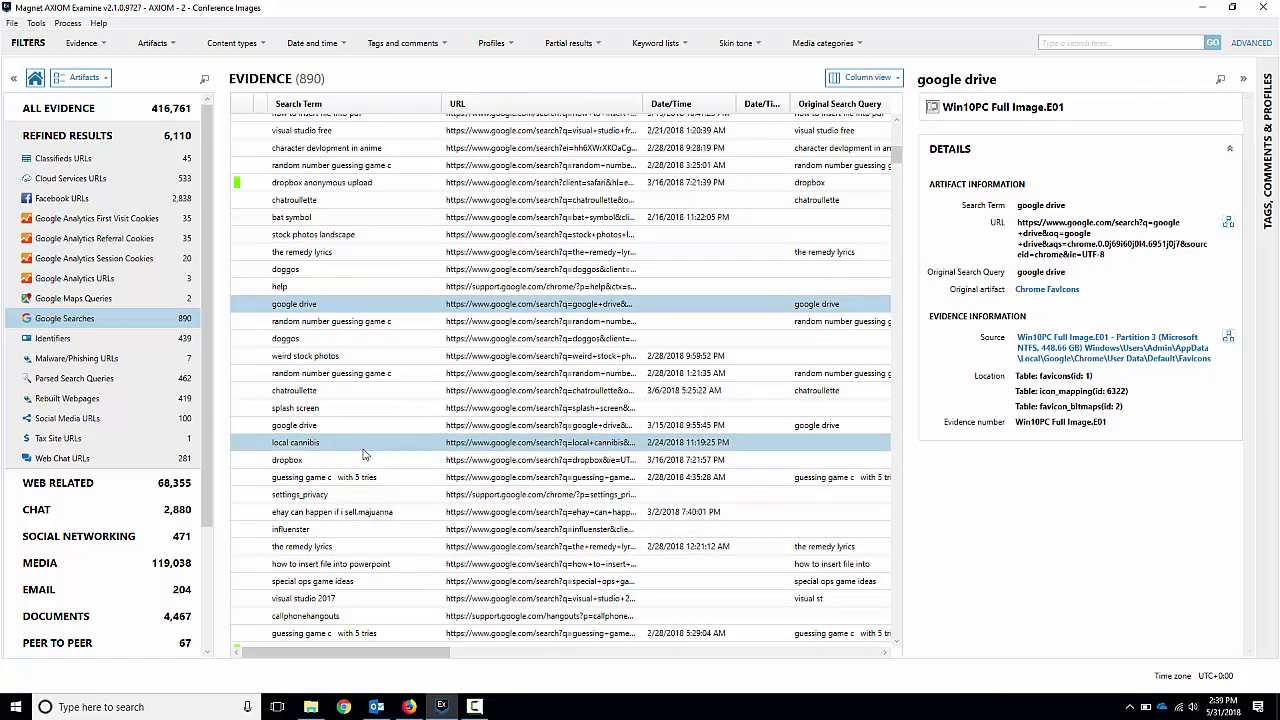
{"action": "left_click", "coordinate": [357, 479], "text": "ctrl"}
{"action": "left_click", "coordinate": [357, 479], "text": "shift"}
{"action": "left_click", "coordinate": [377, 512], "text": "ctrl"}
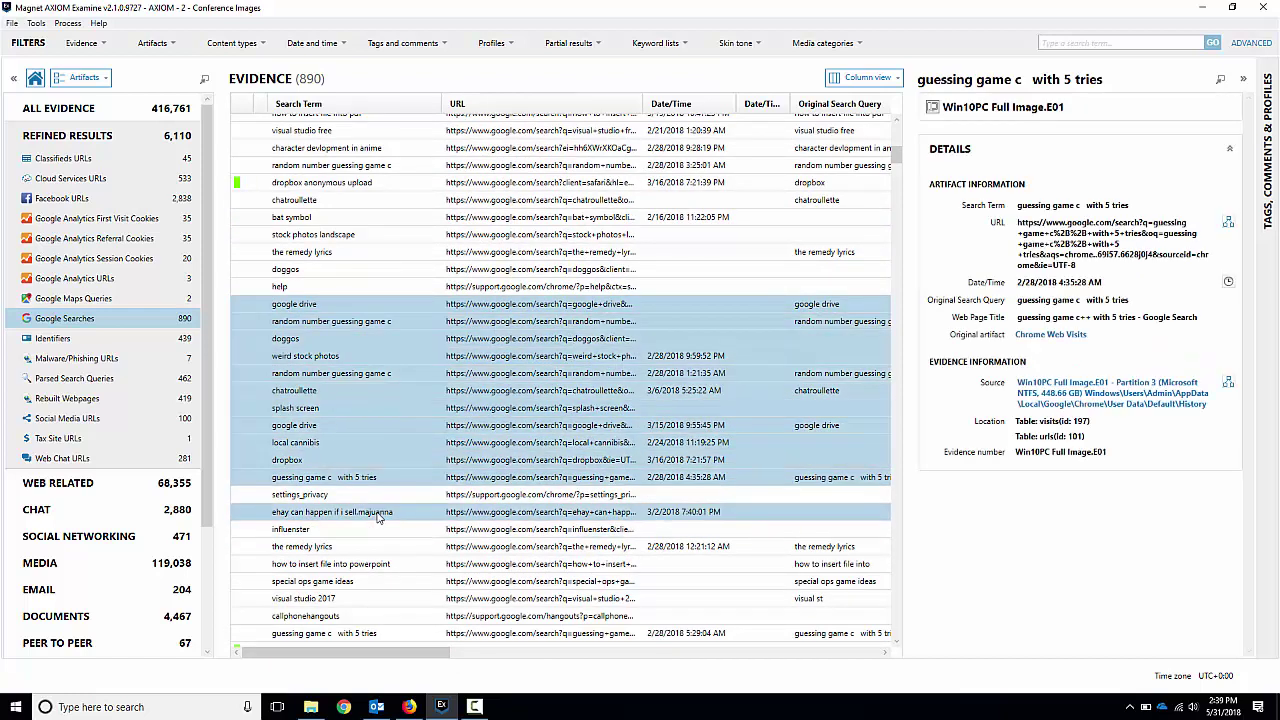
{"action": "left_click", "coordinate": [377, 512], "text": "ctrl"}
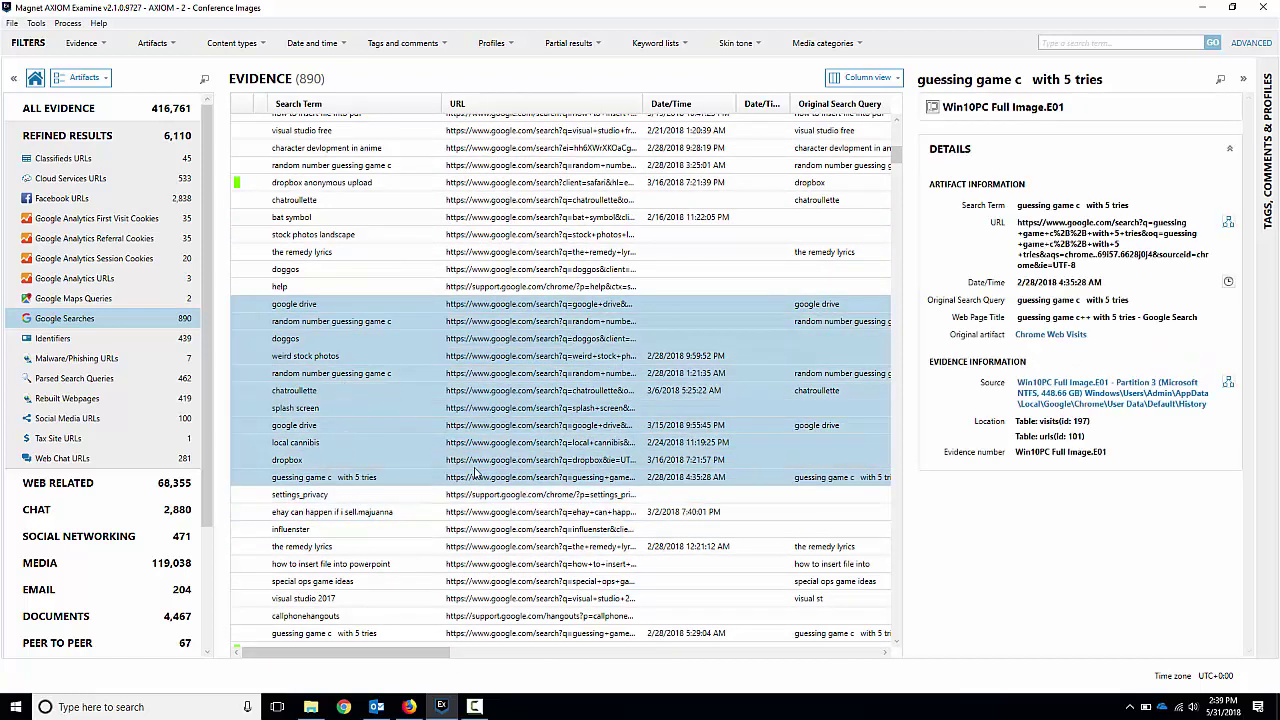
{"action": "key", "text": "ctrl+1"}
Step: Tag the separate searches "influenster", "visual studio 2017", "character devlopment in anime bnha" and the "google drive" entry below them as IP Theft
{"action": "scroll", "coordinate": [362, 398], "scroll_direction": "down", "scroll_amount": 3}
{"action": "left_click", "coordinate": [318, 397]}
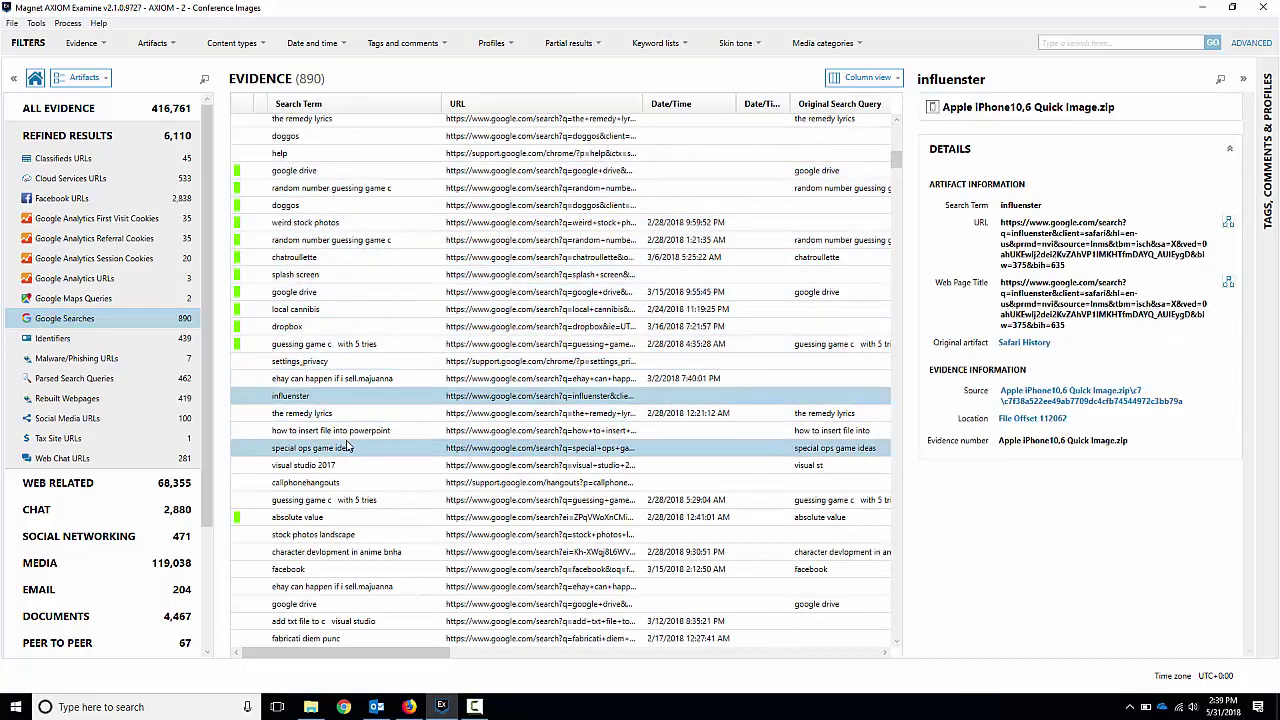
{"action": "left_click", "coordinate": [310, 465], "text": "ctrl"}
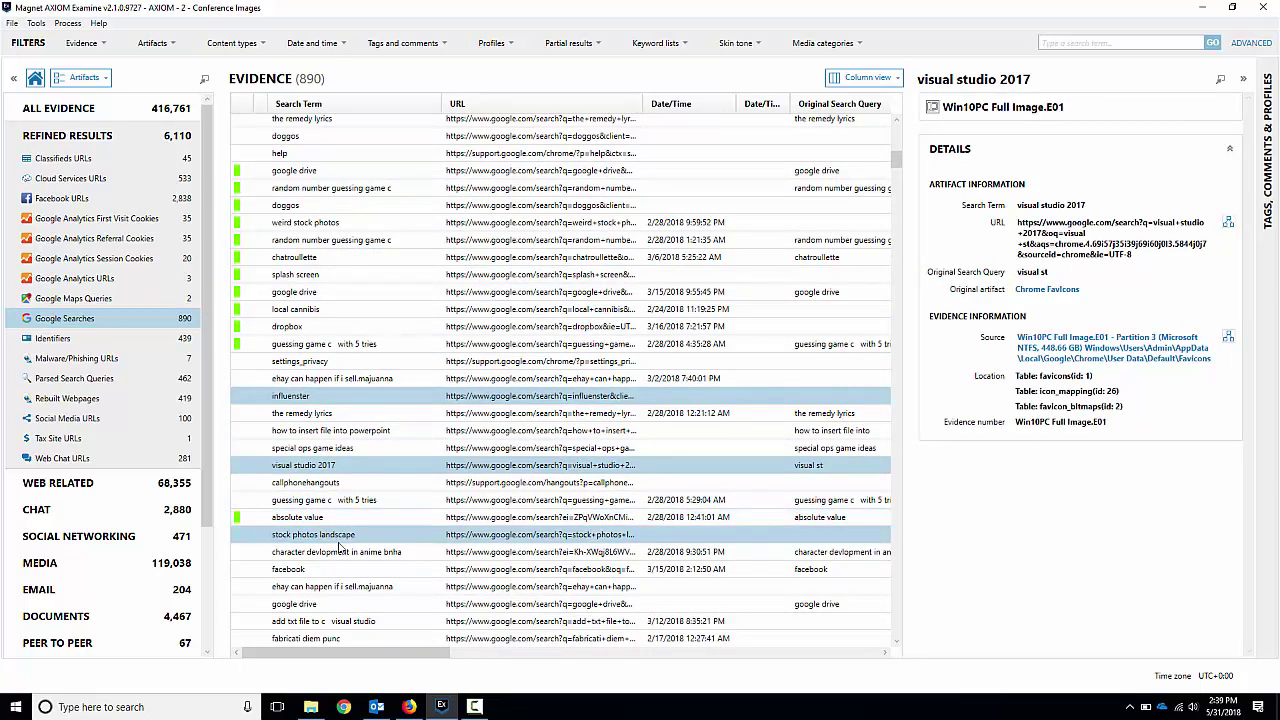
{"action": "left_click", "coordinate": [318, 534], "text": "ctrl"}
{"action": "left_click", "coordinate": [336, 552], "text": "ctrl"}
{"action": "left_click", "coordinate": [345, 605], "text": "ctrl"}
{"action": "left_click", "coordinate": [421, 638], "text": "ctrl"}
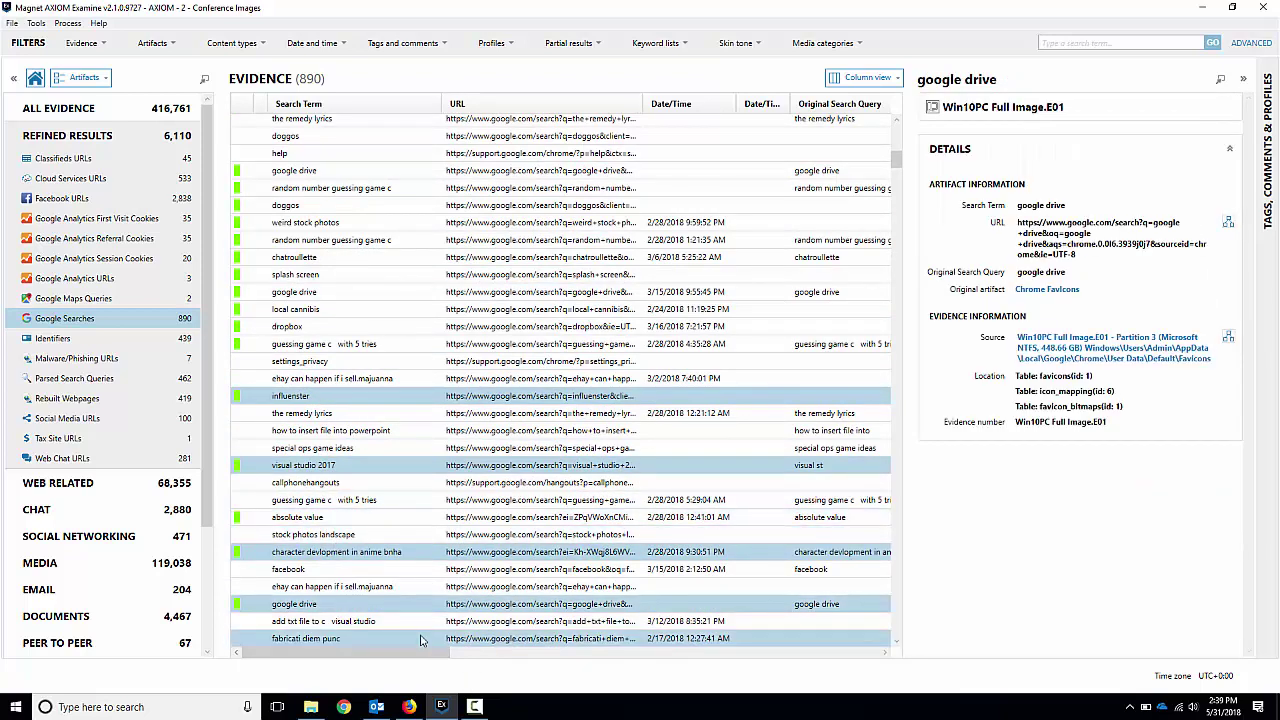
{"action": "left_click", "coordinate": [410, 636], "text": "ctrl"}
{"action": "left_click", "coordinate": [402, 592], "text": "ctrl"}
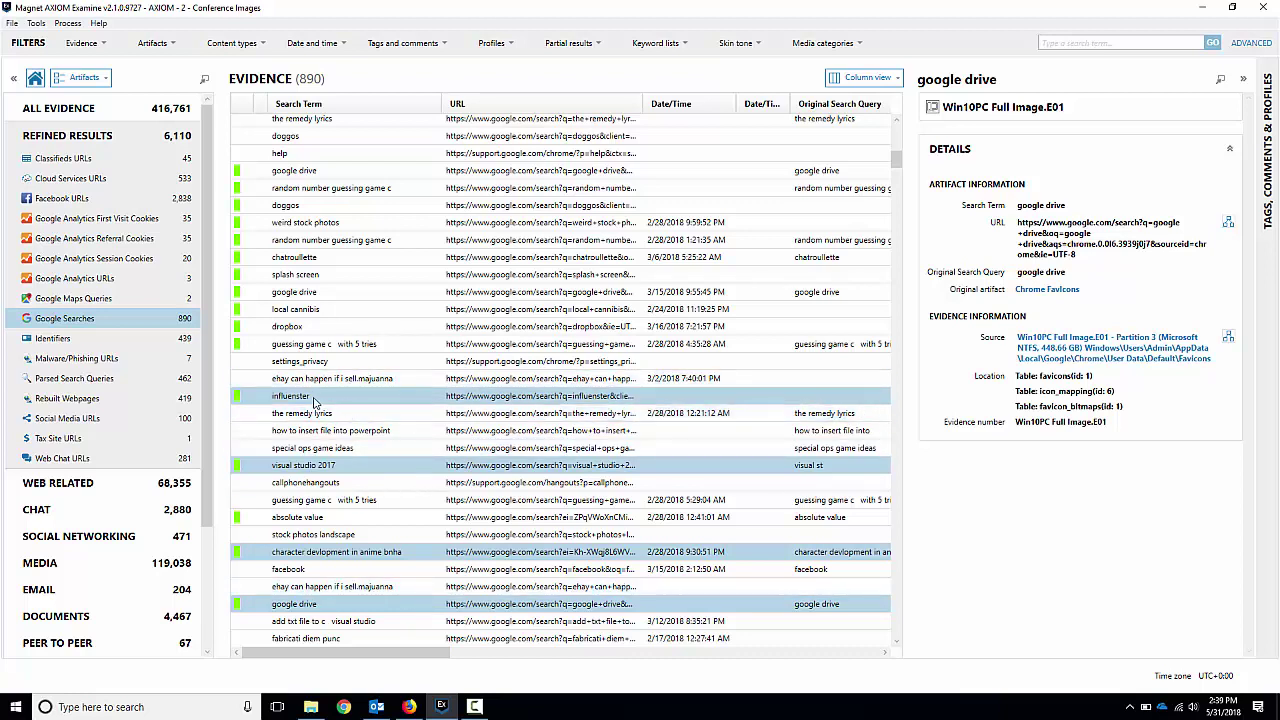
Step: Add the Bookmark tag to the four selected Google searches
{"action": "right_click", "coordinate": [312, 400]}
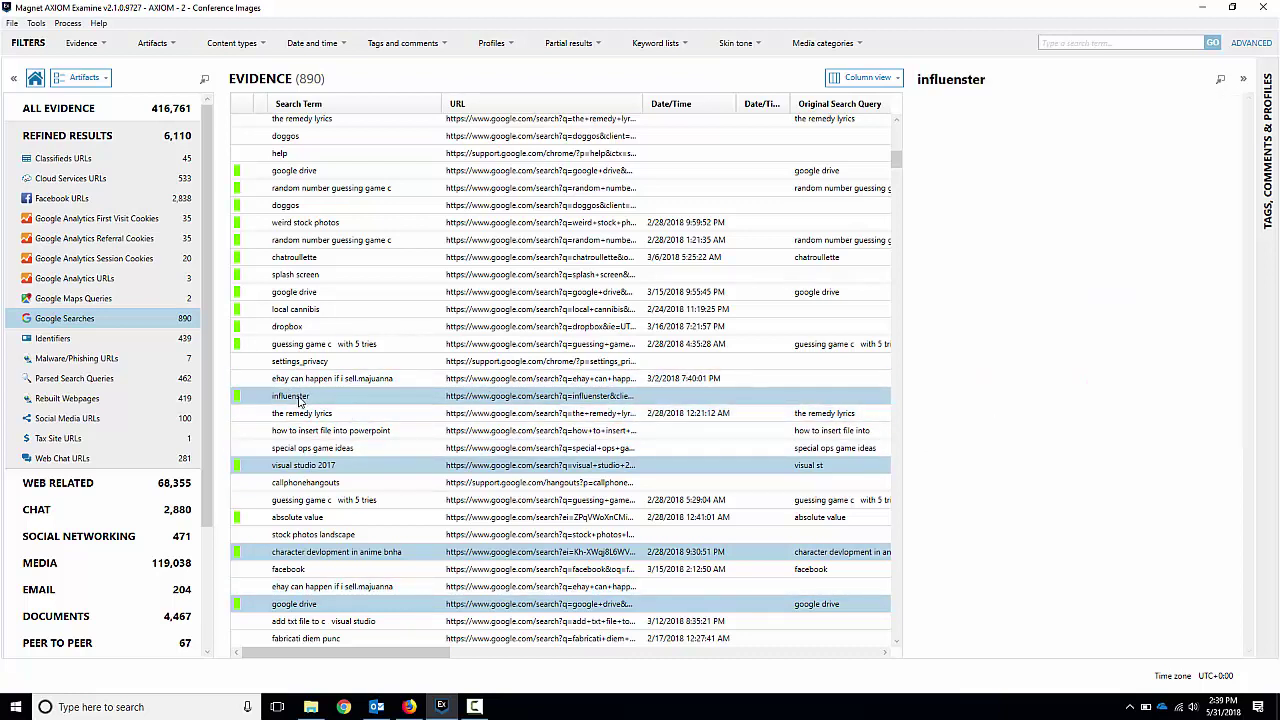
{"action": "mouse_move", "coordinate": [375, 451]}
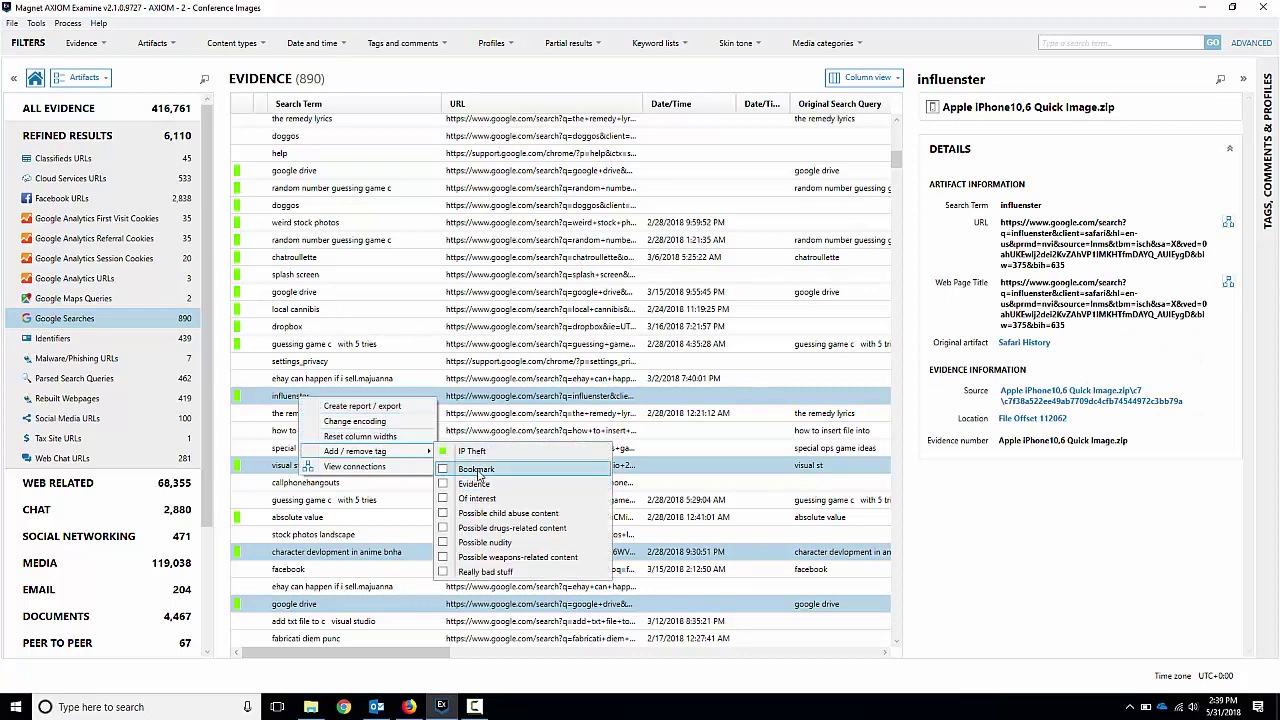
{"action": "left_click", "coordinate": [476, 469]}
Step: Add the Of interest tag to the four selected searches and review the full tag list for "visual studio 2017"
{"action": "right_click", "coordinate": [332, 465]}
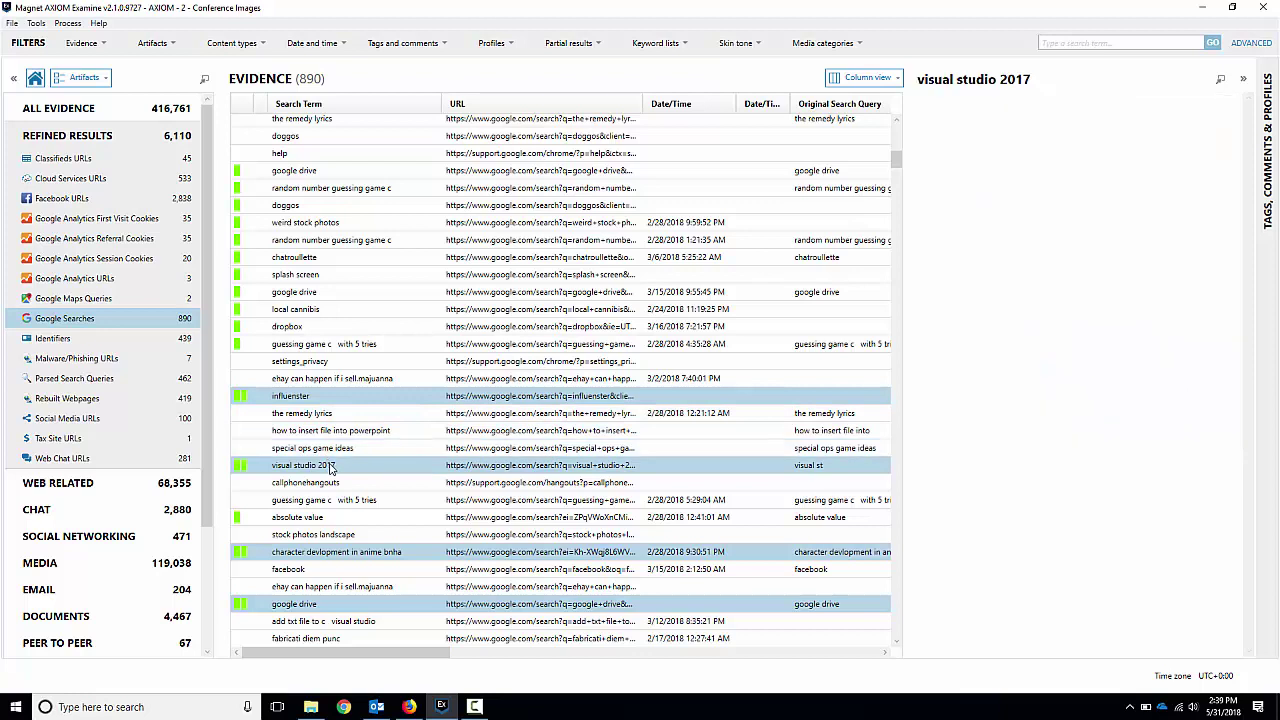
{"action": "mouse_move", "coordinate": [400, 521]}
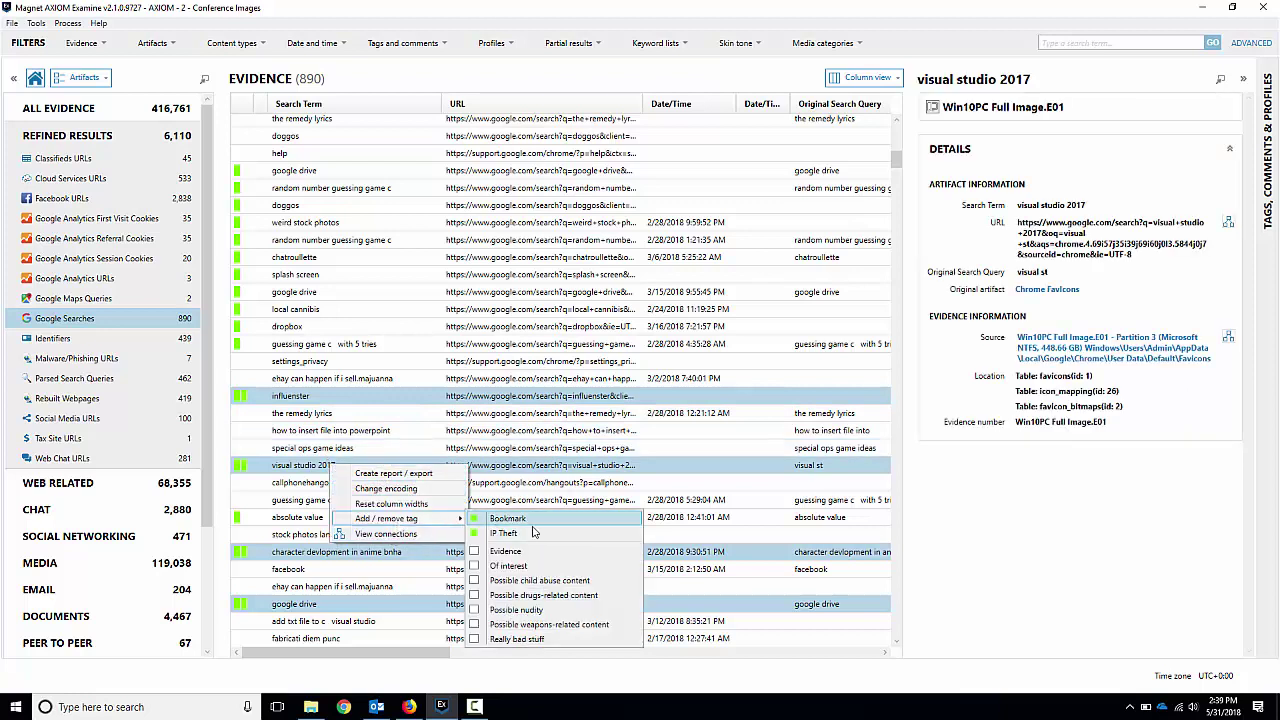
{"action": "key", "text": "Escape"}
{"action": "key", "text": "Escape"}
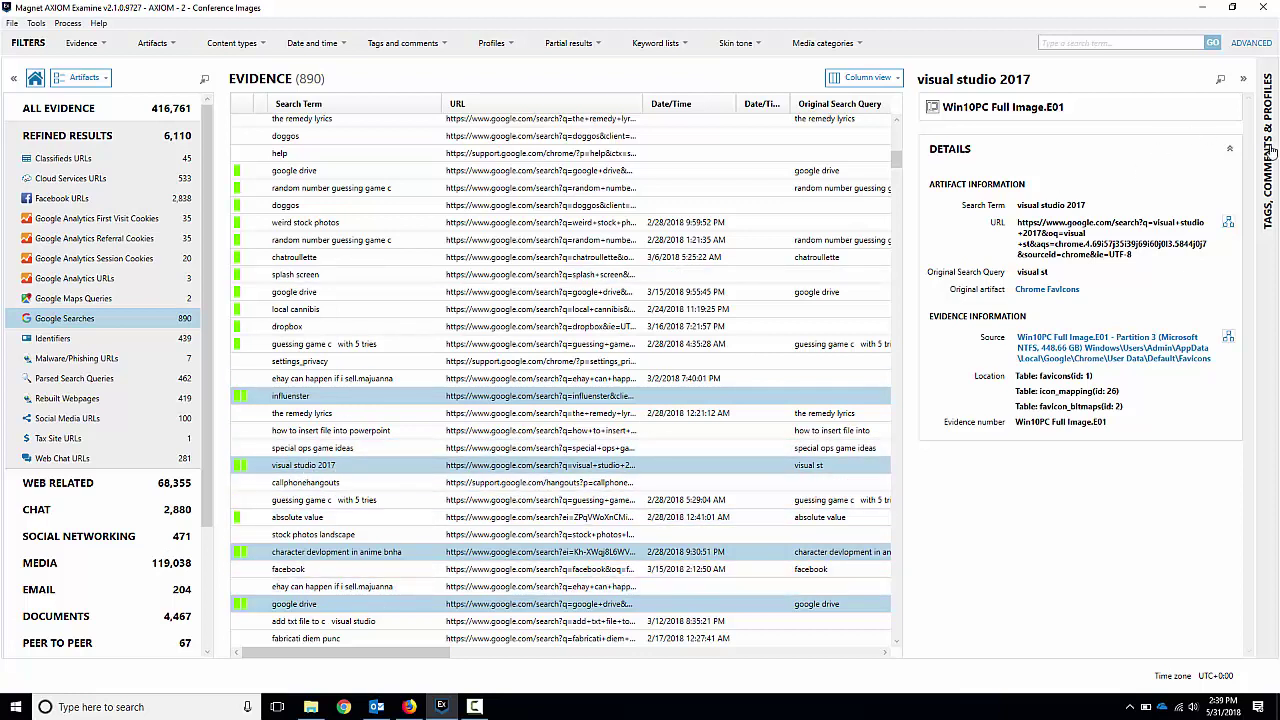
{"action": "left_click", "coordinate": [1270, 150]}
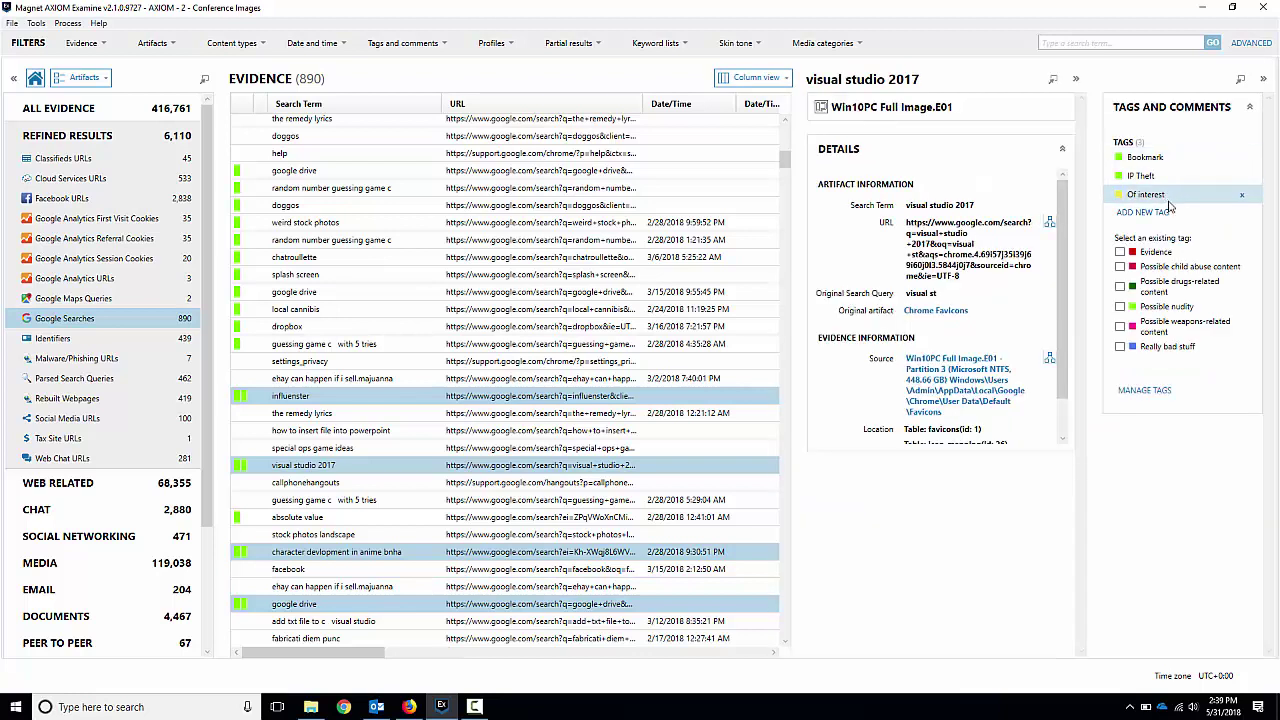
{"action": "left_click", "coordinate": [1263, 78]}
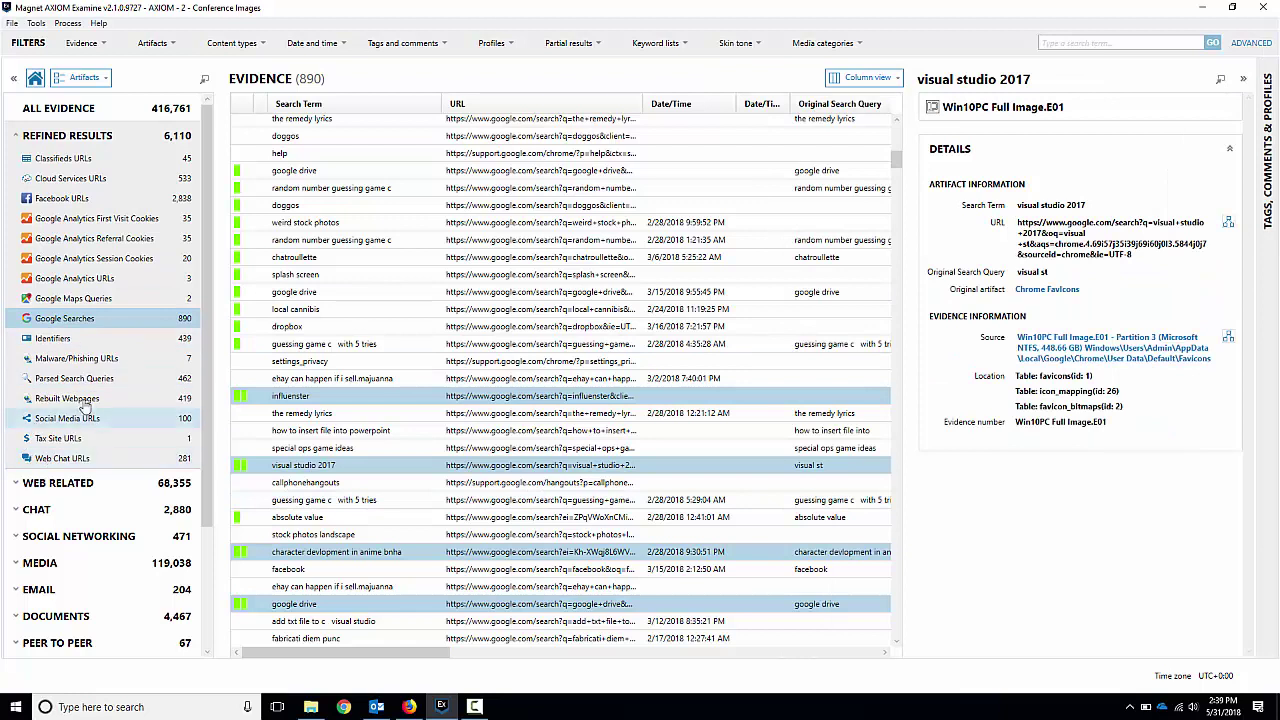
Step: In Chrome Web History, tag the consecutive entries from the gamedev.net forum topic through the Dropbox "Open User Accounts.docx" entry as Of interest
{"action": "left_click", "coordinate": [18, 483]}
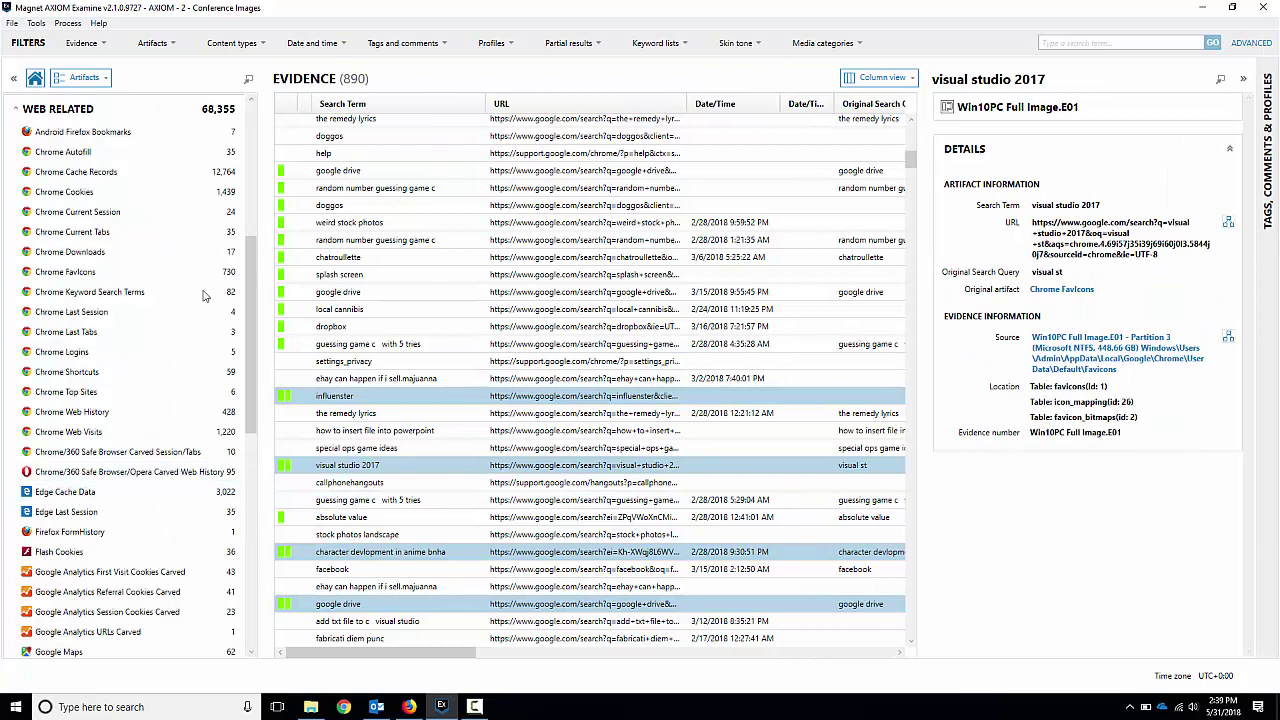
{"action": "left_click", "coordinate": [95, 412]}
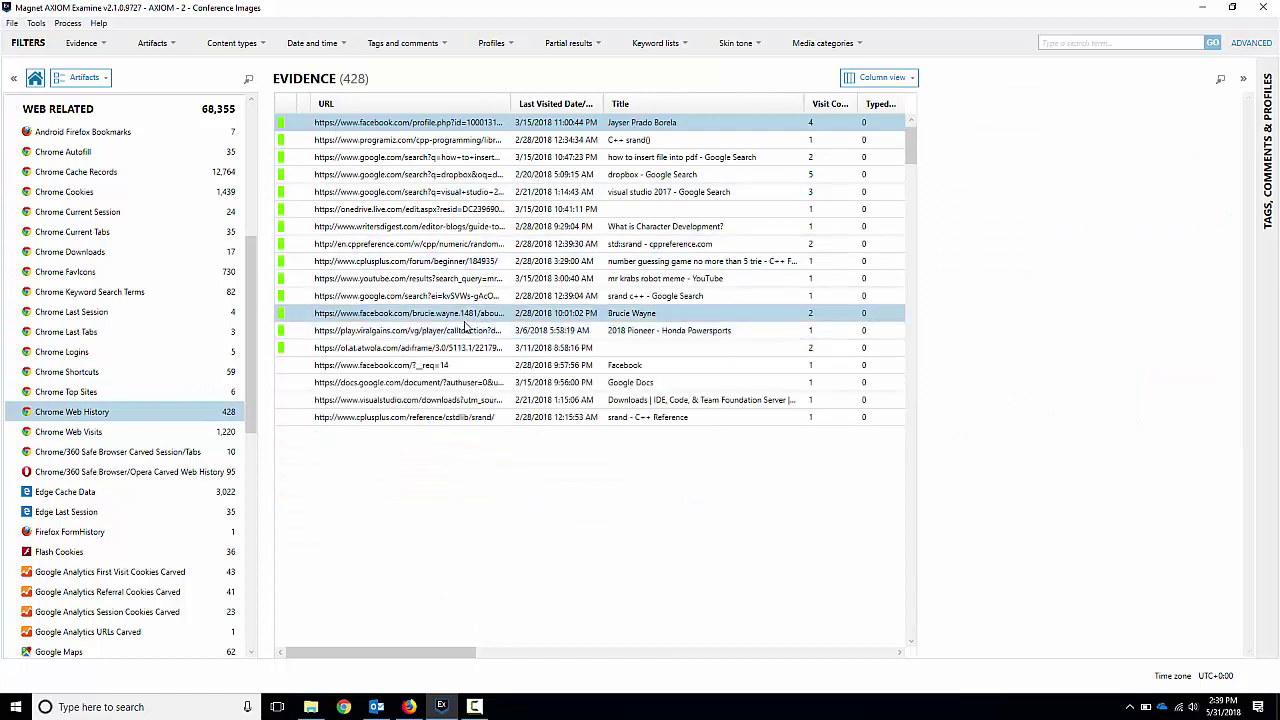
{"action": "scroll", "coordinate": [457, 334], "scroll_direction": "down", "scroll_amount": 5}
{"action": "left_click", "coordinate": [415, 341]}
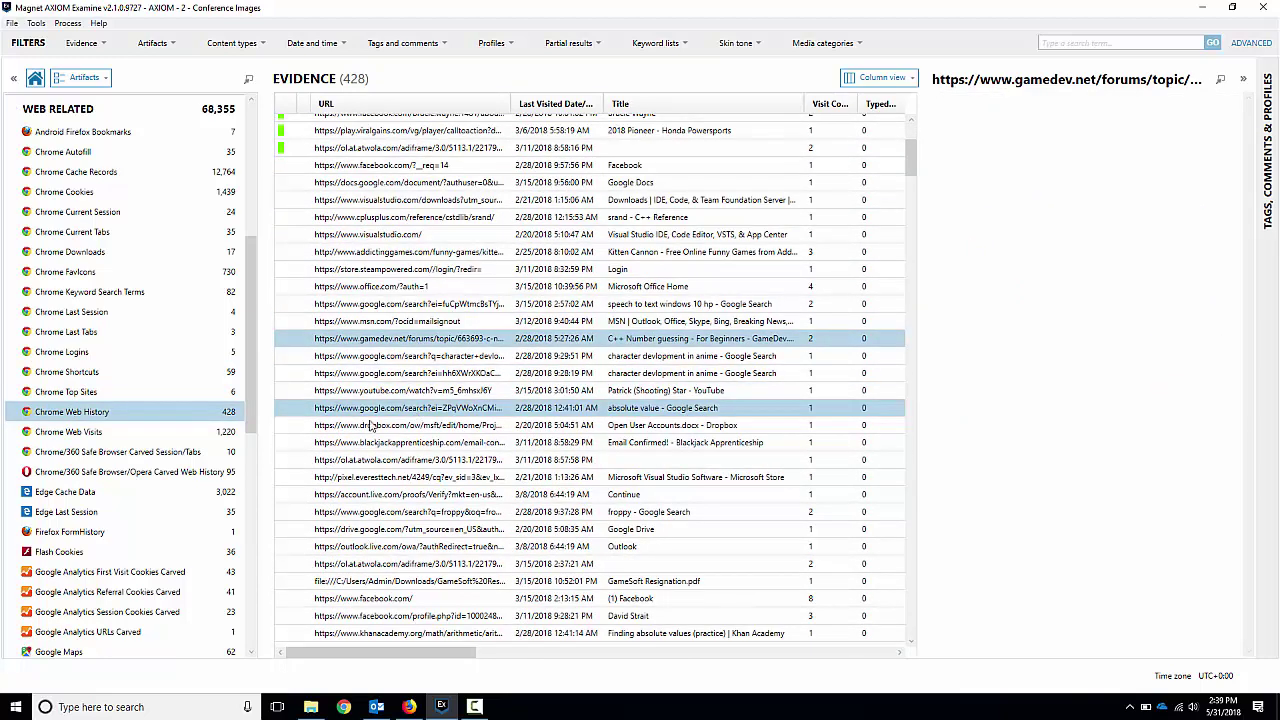
{"action": "left_click", "coordinate": [395, 425], "text": "shift"}
{"action": "right_click", "coordinate": [378, 405]}
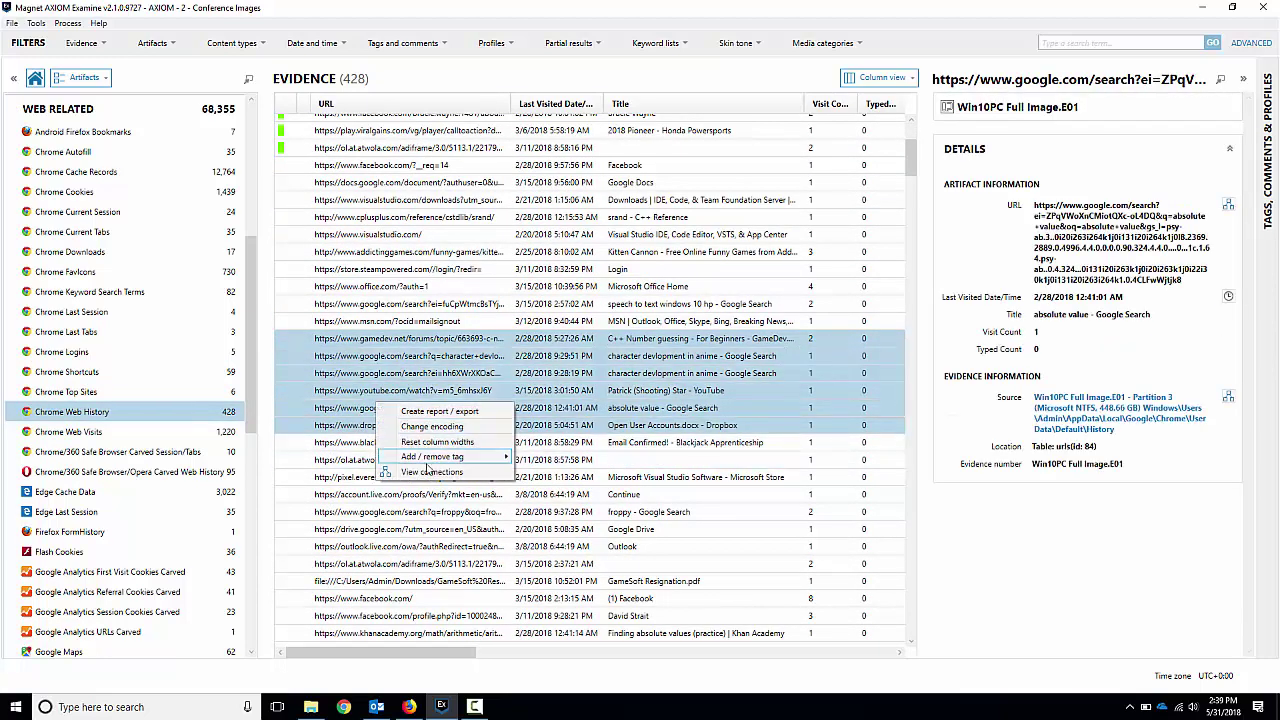
{"action": "mouse_move", "coordinate": [450, 456]}
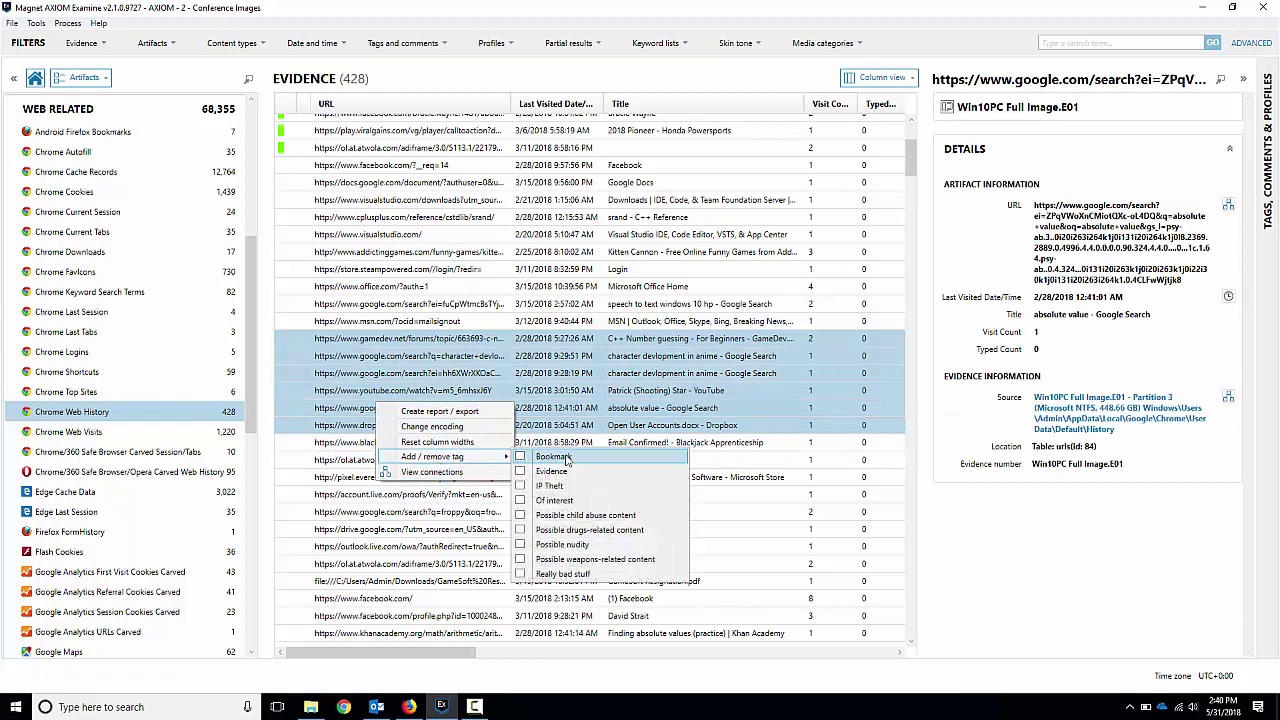
{"action": "left_click", "coordinate": [526, 500]}
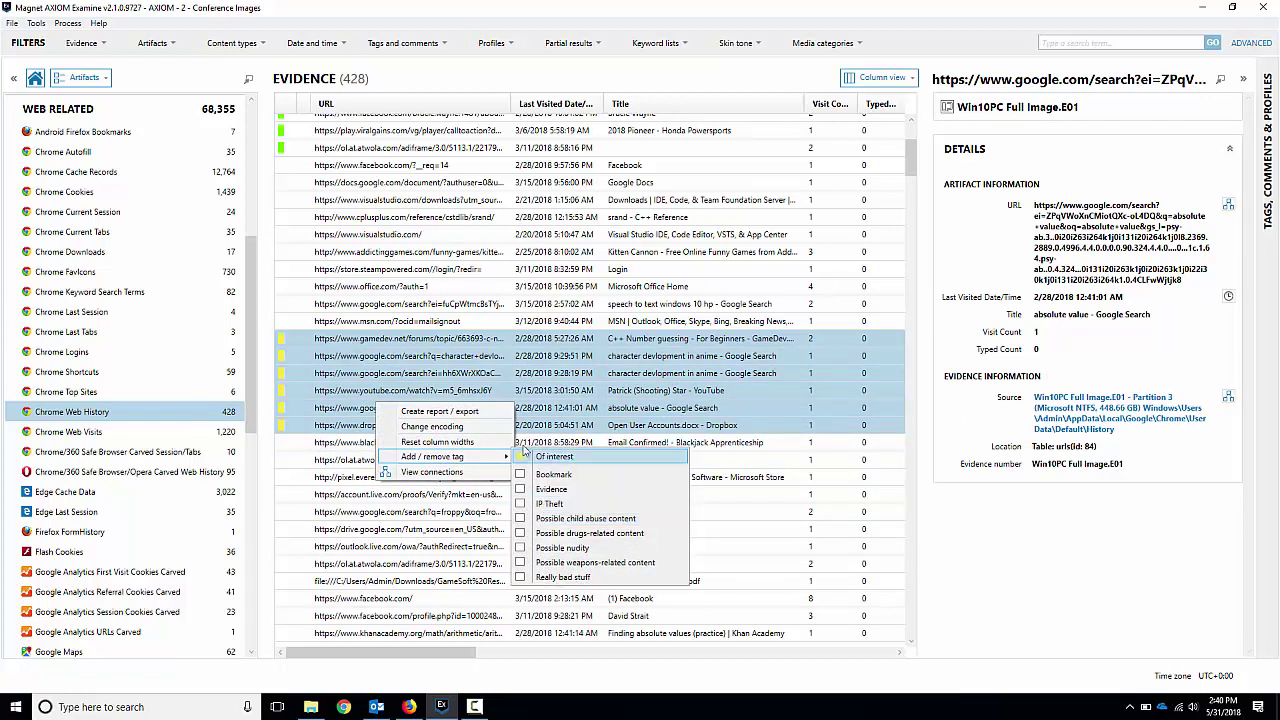
{"action": "left_click", "coordinate": [402, 270]}
{"action": "left_click", "coordinate": [414, 393], "text": "ctrl"}
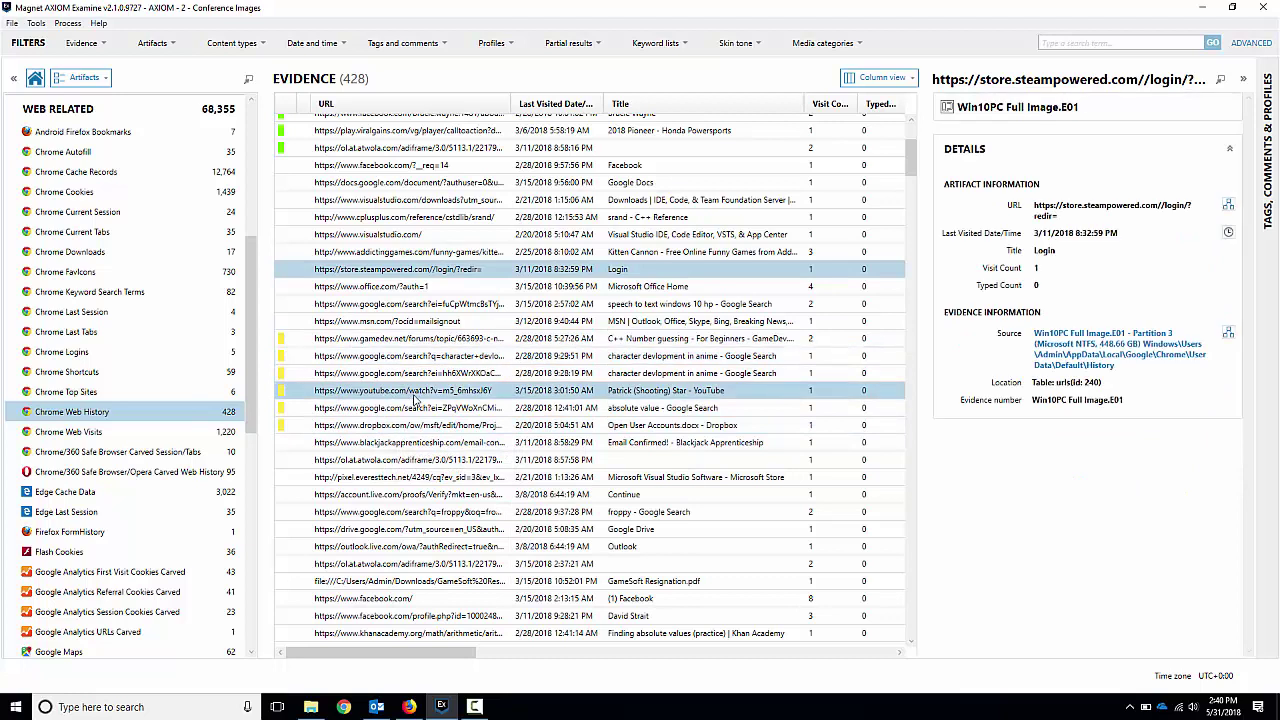
{"action": "left_click", "coordinate": [428, 386], "text": "ctrl"}
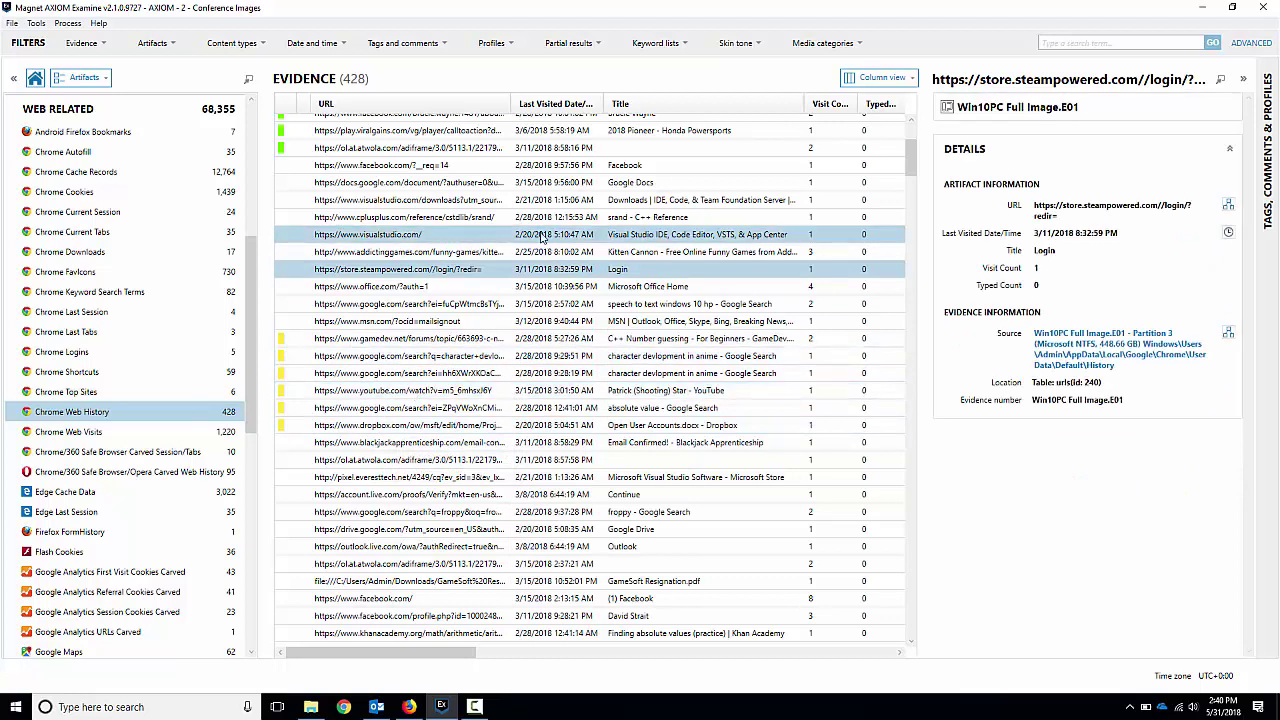
Step: Filter the evidence to items tagged Bookmark and list the matching results across all artifact types
{"action": "left_click", "coordinate": [440, 55]}
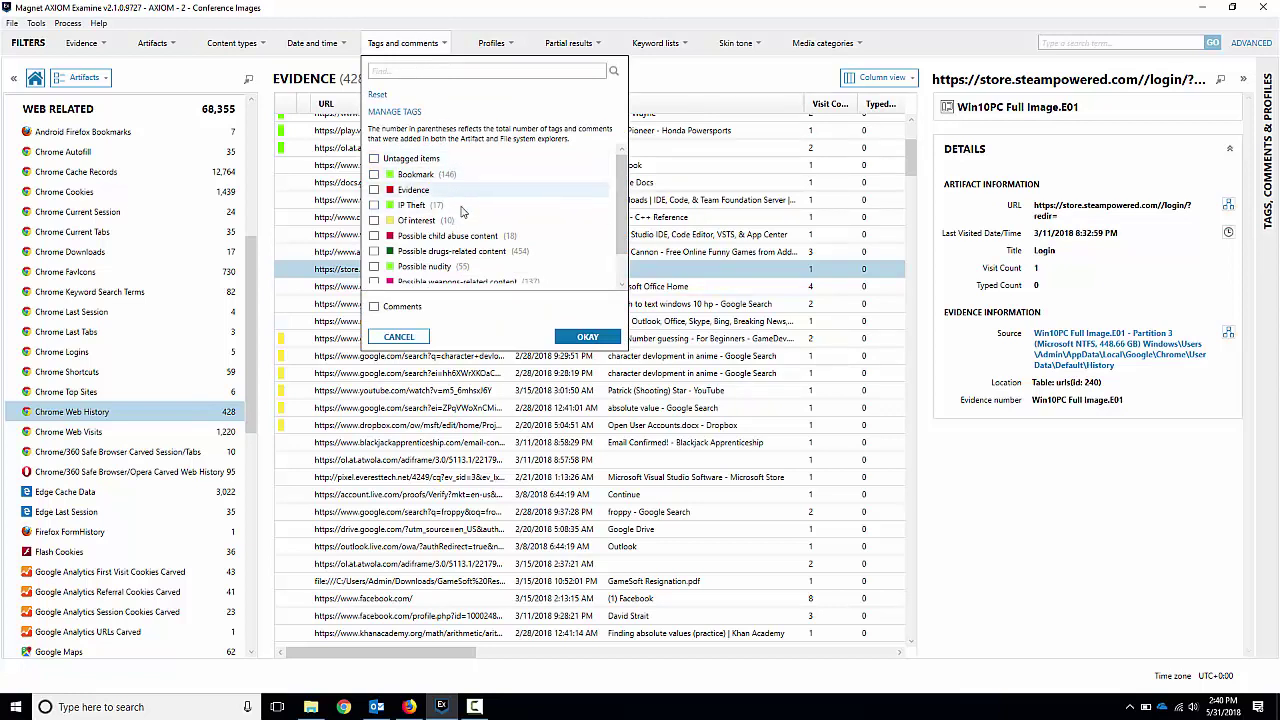
{"action": "scroll", "coordinate": [437, 172], "scroll_direction": "down", "scroll_amount": 1}
{"action": "scroll", "coordinate": [436, 175], "scroll_direction": "up", "scroll_amount": 1}
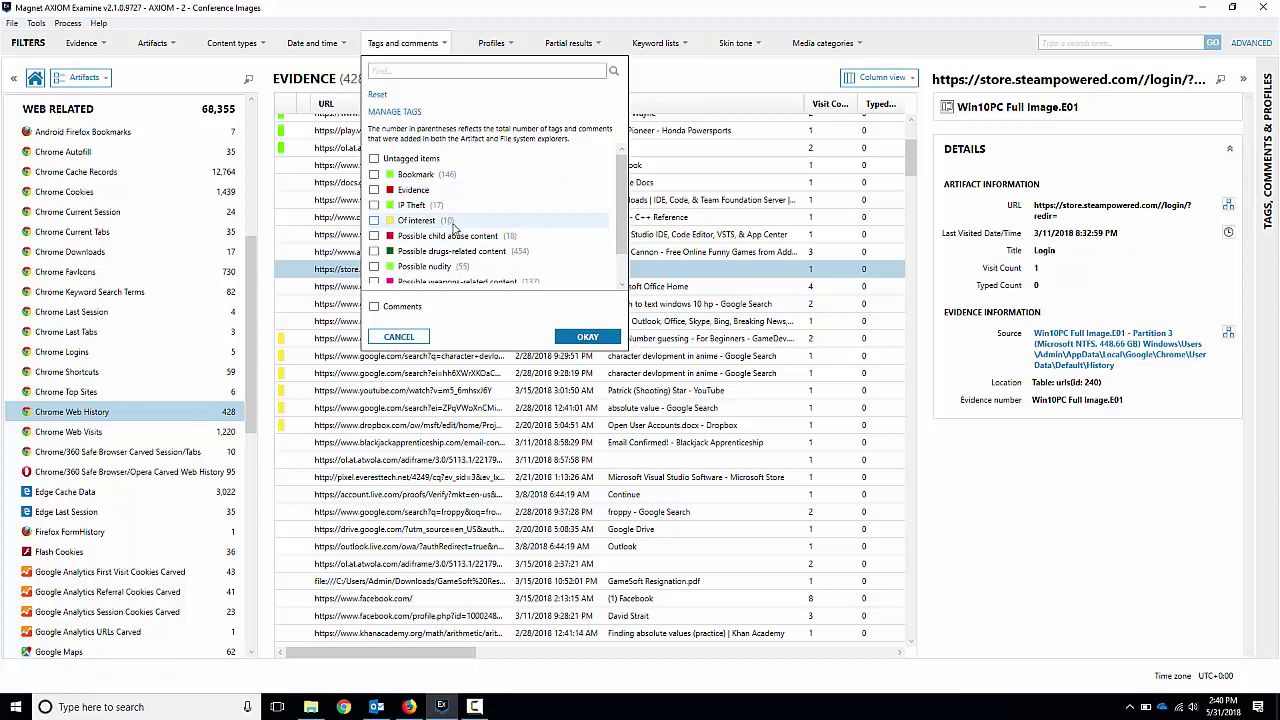
{"action": "scroll", "coordinate": [516, 218], "scroll_direction": "down", "scroll_amount": 2}
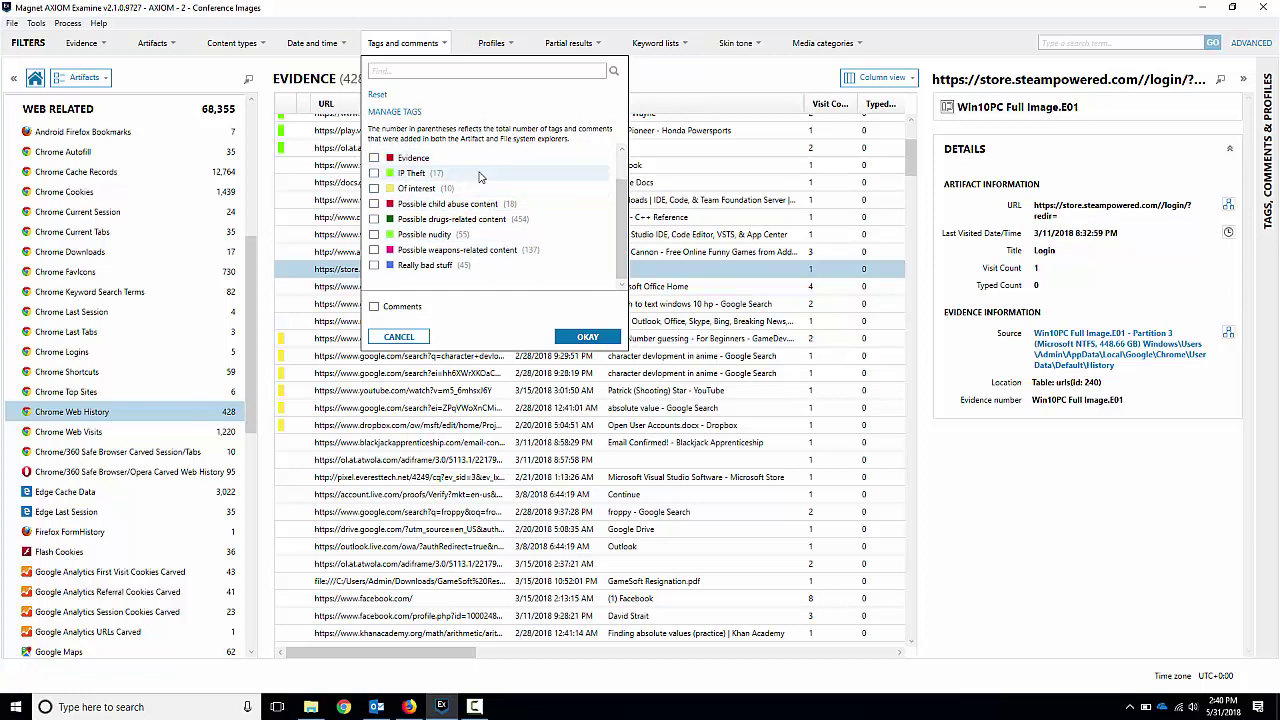
{"action": "scroll", "coordinate": [434, 188], "scroll_direction": "up", "scroll_amount": 1}
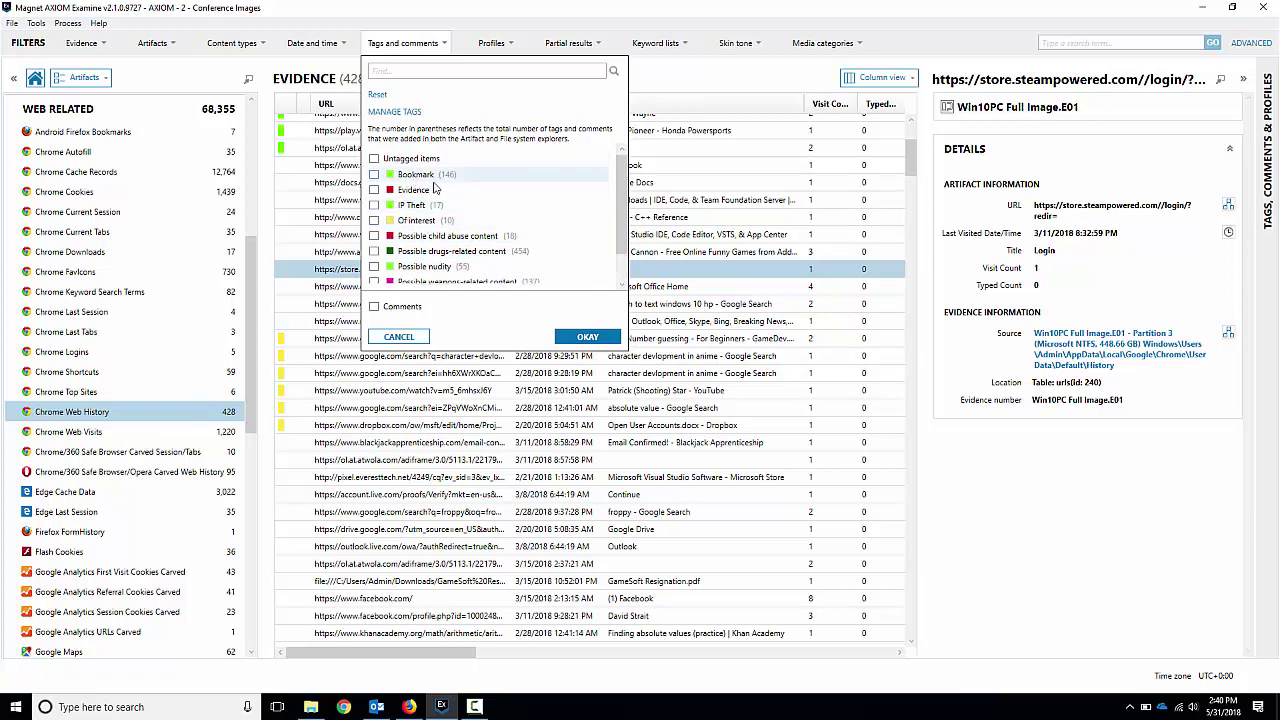
{"action": "left_click", "coordinate": [374, 174]}
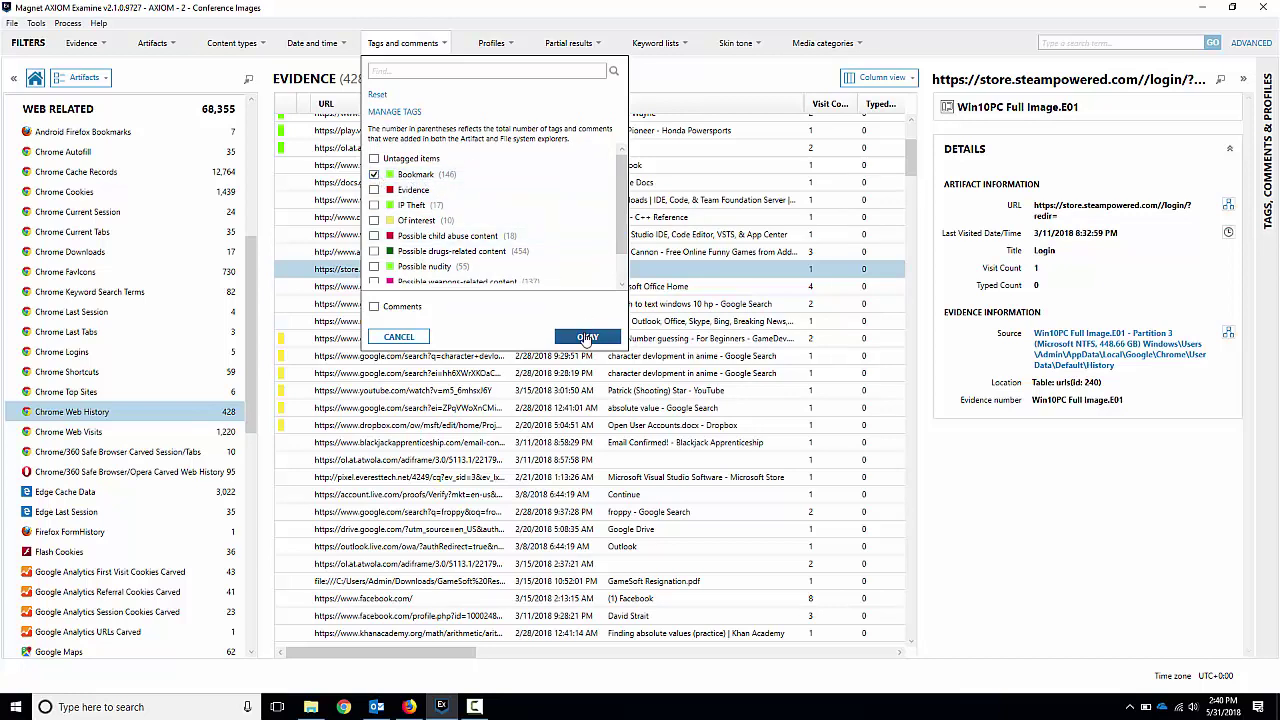
{"action": "left_click", "coordinate": [587, 337]}
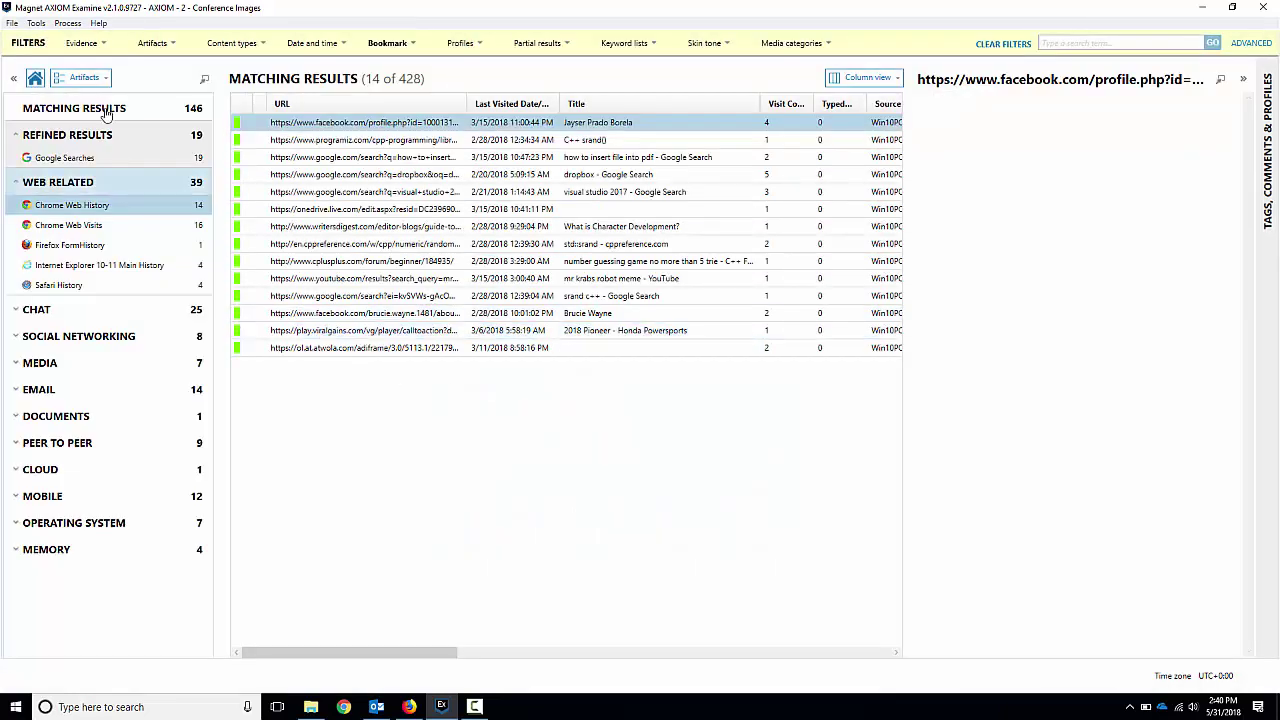
{"action": "left_click", "coordinate": [107, 112]}
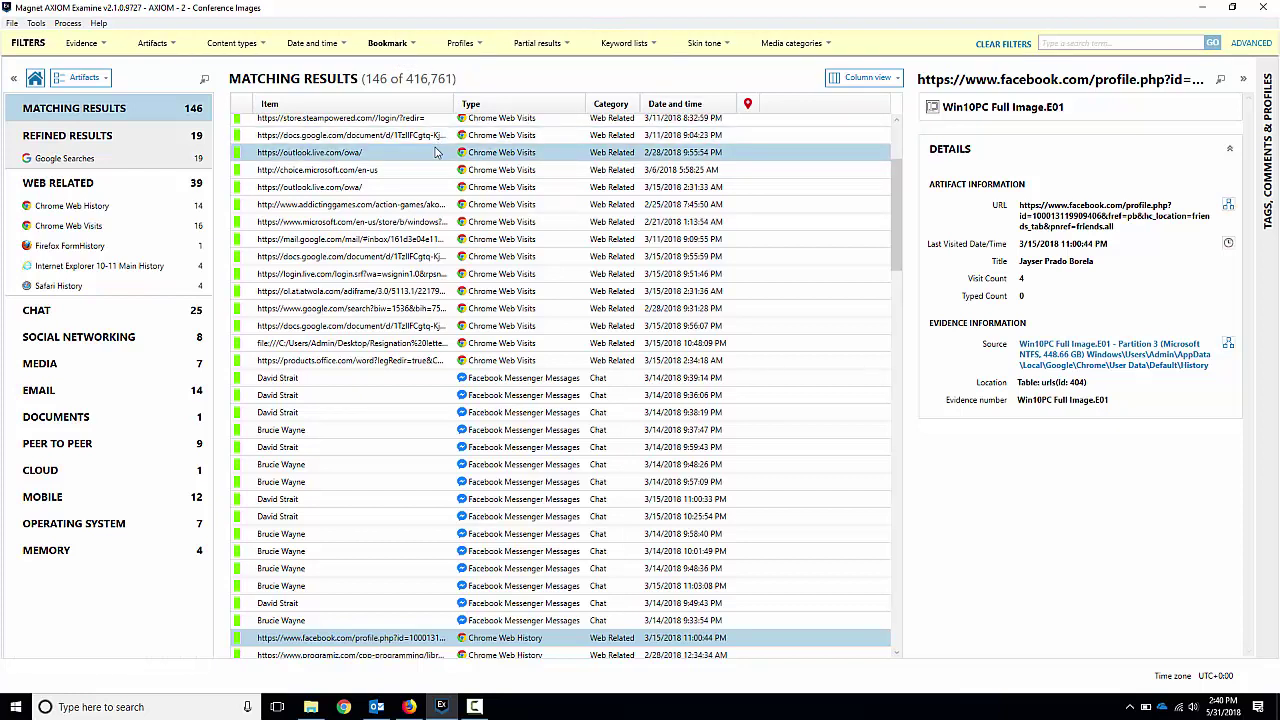
Step: Start a report/export from the addictinggames.com web visit, set the export type to HTML and include tagged items
{"action": "left_click", "coordinate": [352, 205]}
{"action": "right_click", "coordinate": [351, 209]}
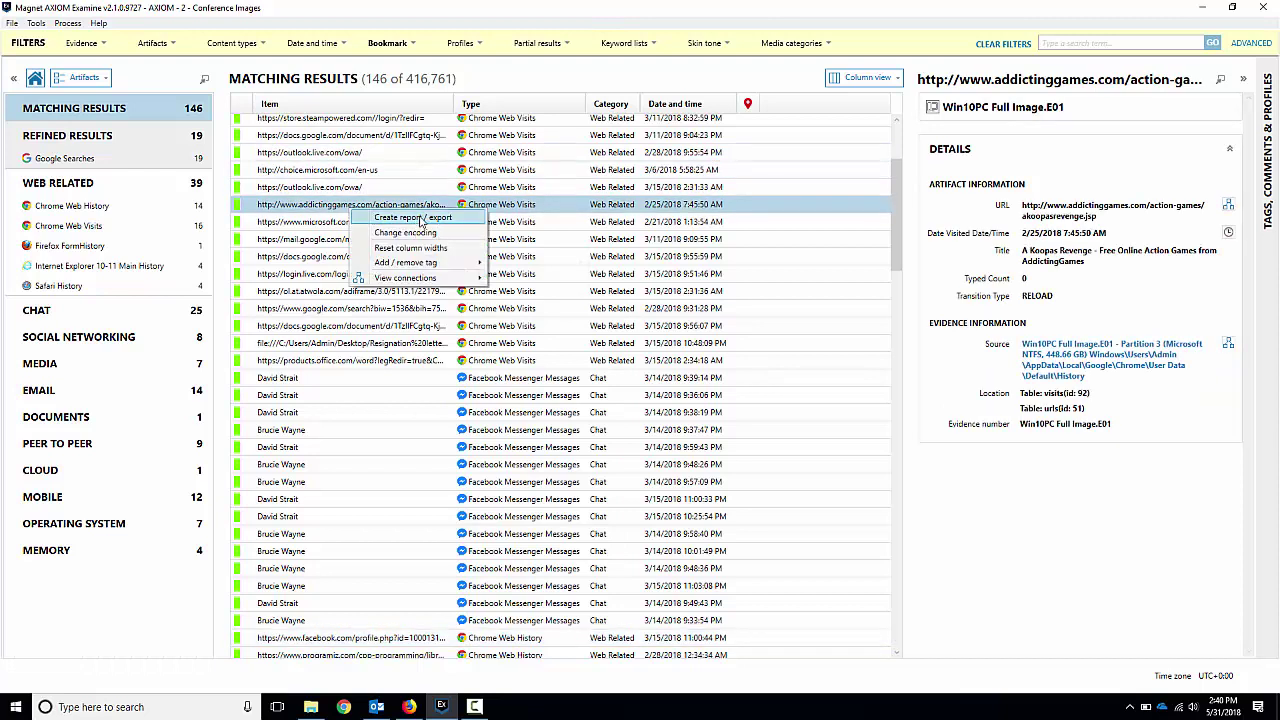
{"action": "left_click", "coordinate": [420, 218]}
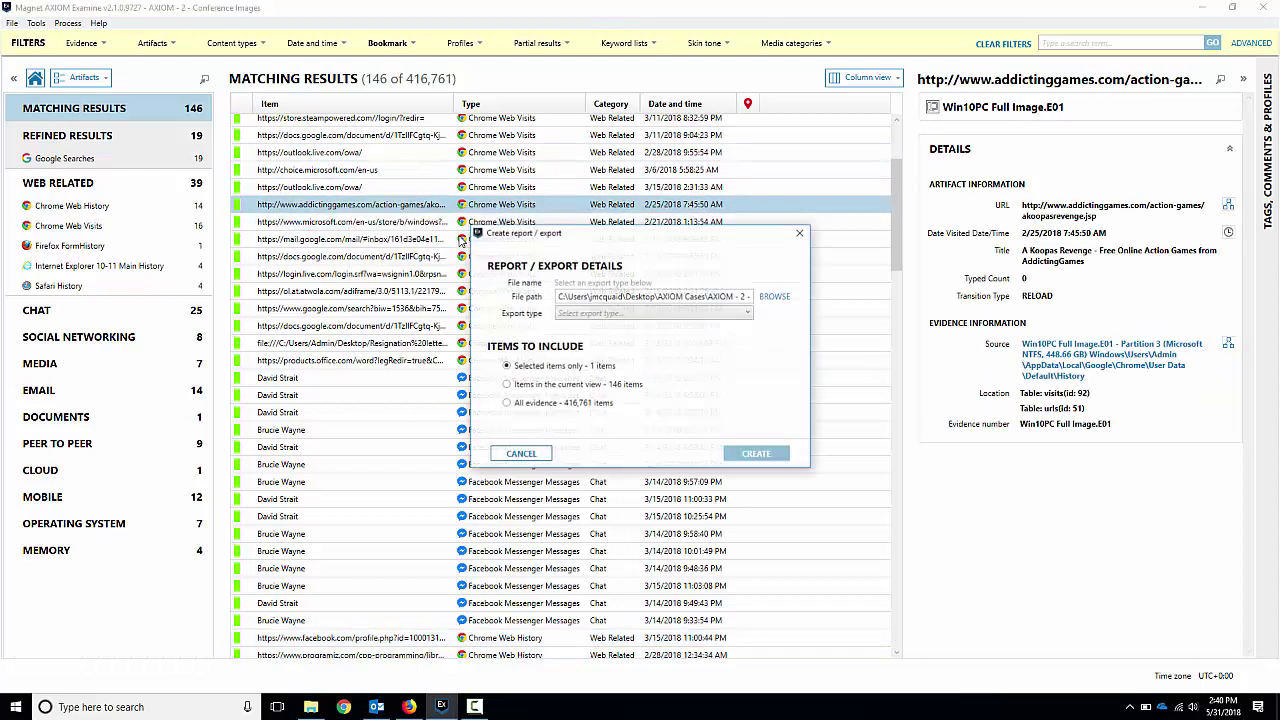
{"action": "left_click", "coordinate": [619, 315]}
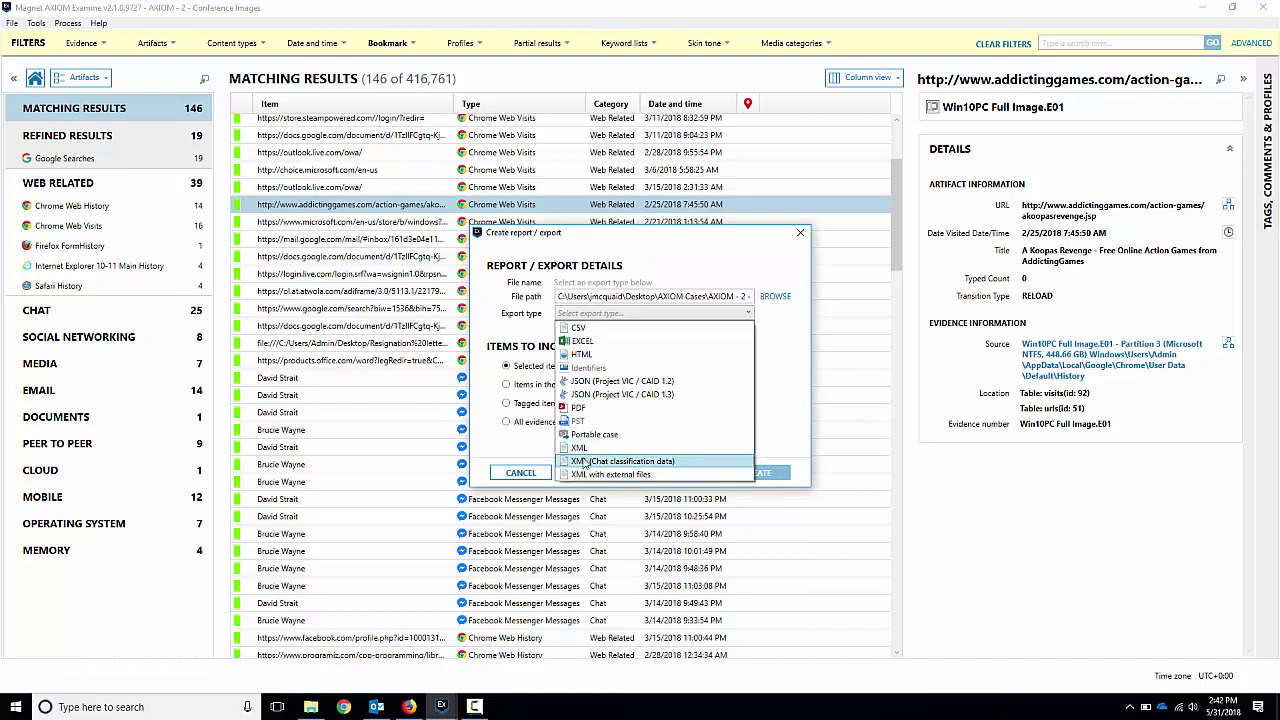
{"action": "left_click", "coordinate": [596, 356]}
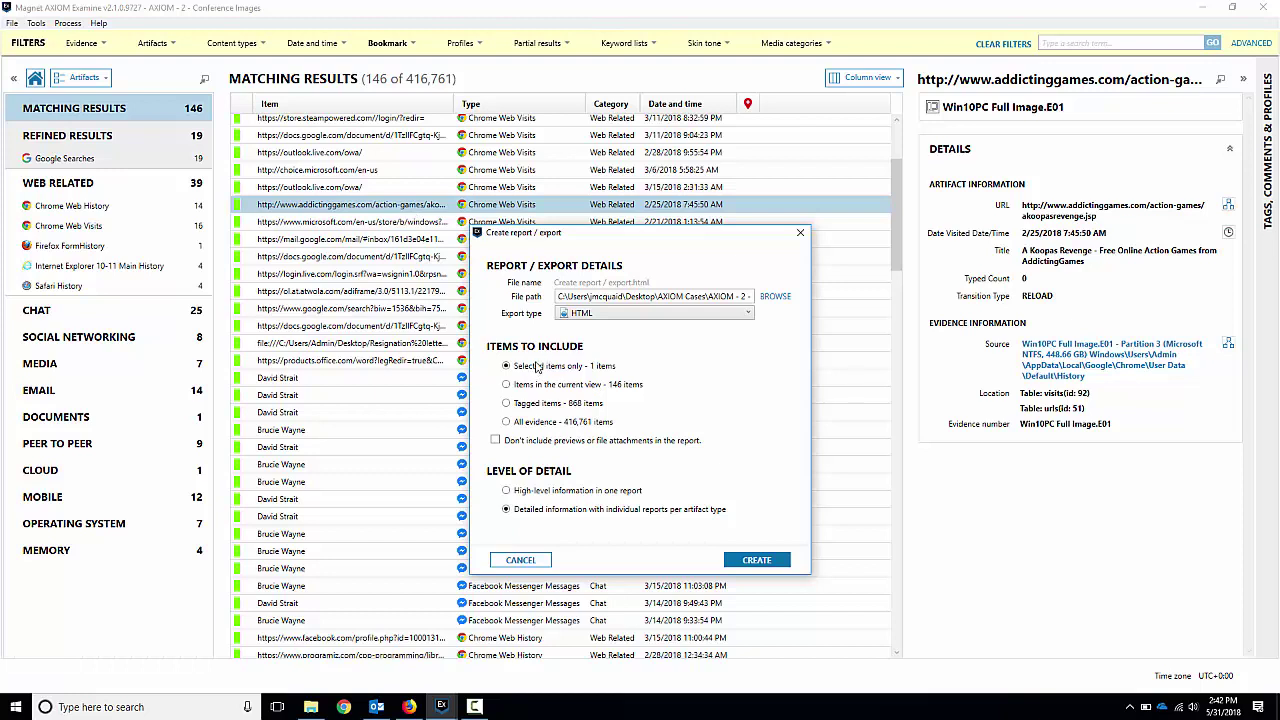
{"action": "left_click", "coordinate": [538, 386]}
{"action": "left_click", "coordinate": [534, 405]}
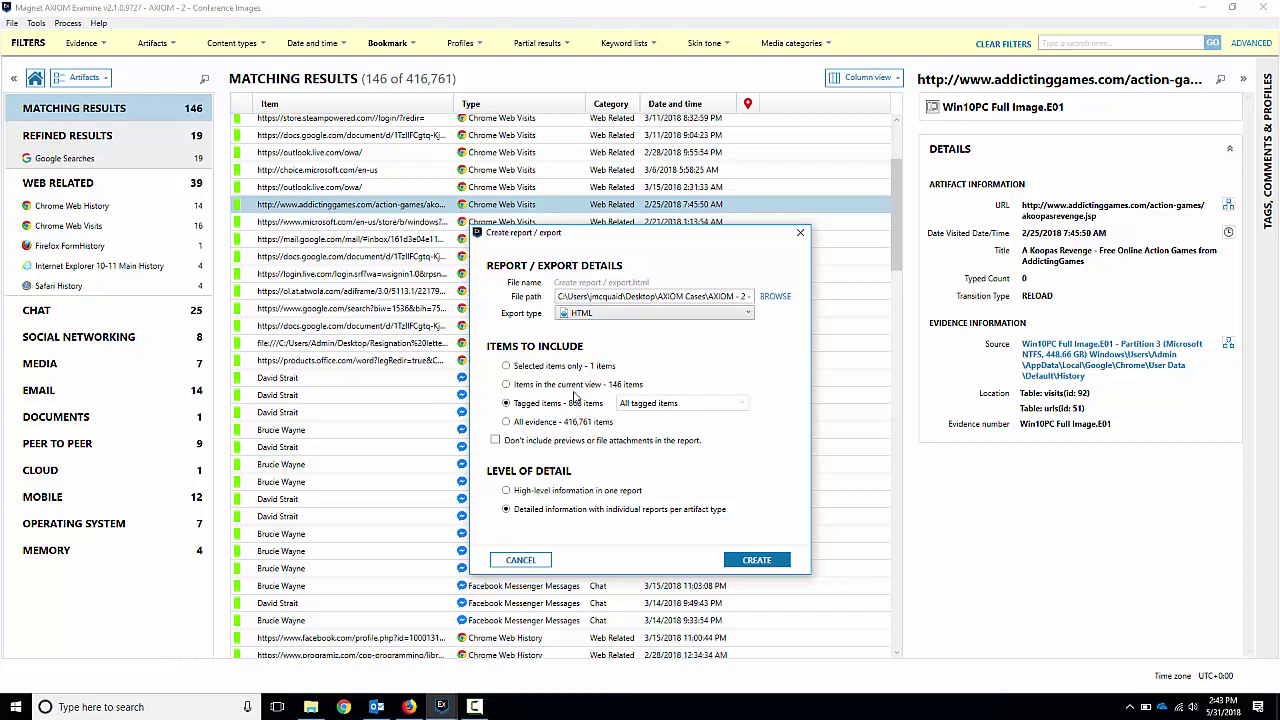
Step: Exclude the possible child abuse, drugs-related, nudity and weapons-related tags from the tagged items in the report
{"action": "left_click", "coordinate": [740, 404]}
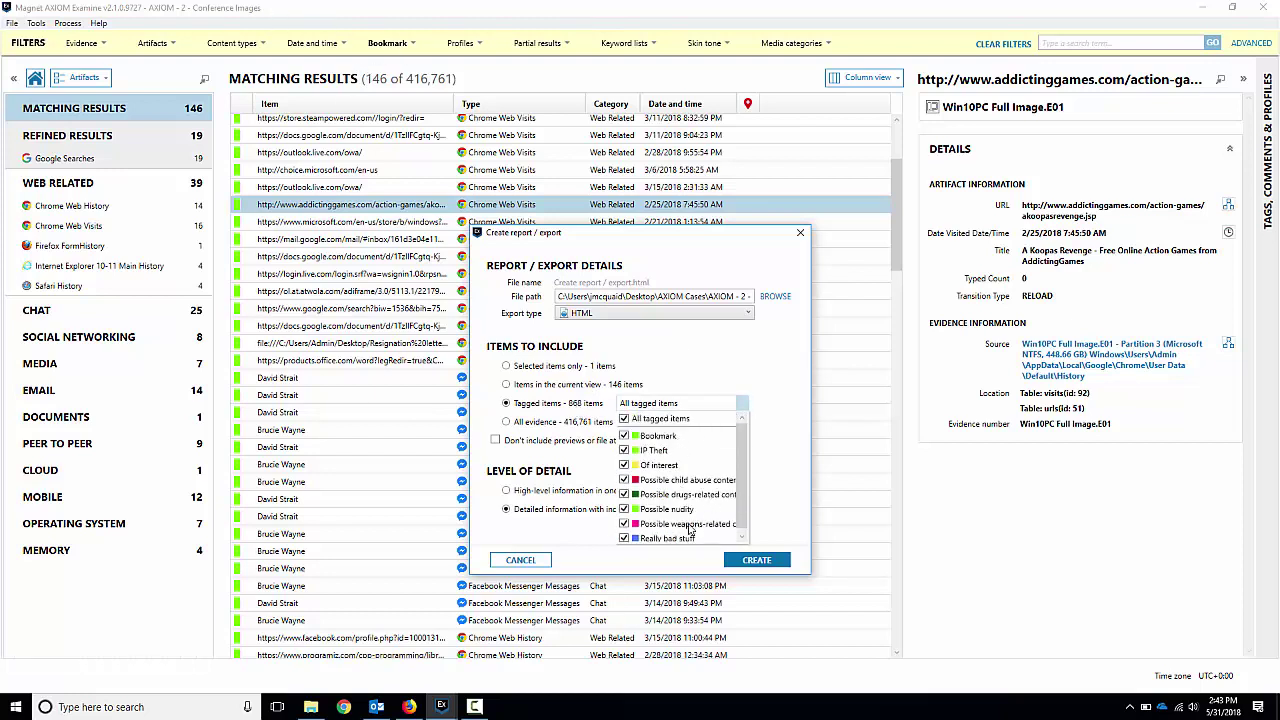
{"action": "left_click", "coordinate": [624, 509]}
{"action": "left_click", "coordinate": [625, 480]}
{"action": "left_click", "coordinate": [625, 524]}
{"action": "left_click", "coordinate": [779, 372]}
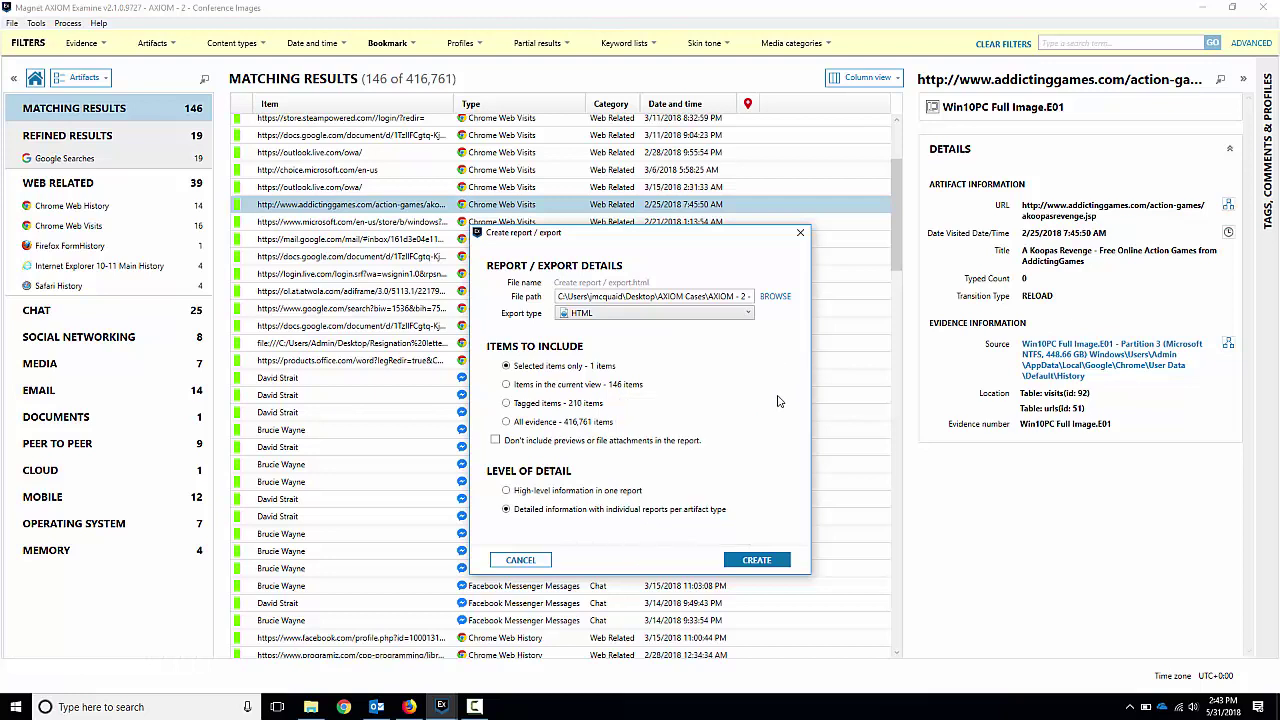
Step: Create the detailed HTML report from the chosen tagged items and open Report.html from the export folder
{"action": "left_click", "coordinate": [539, 408]}
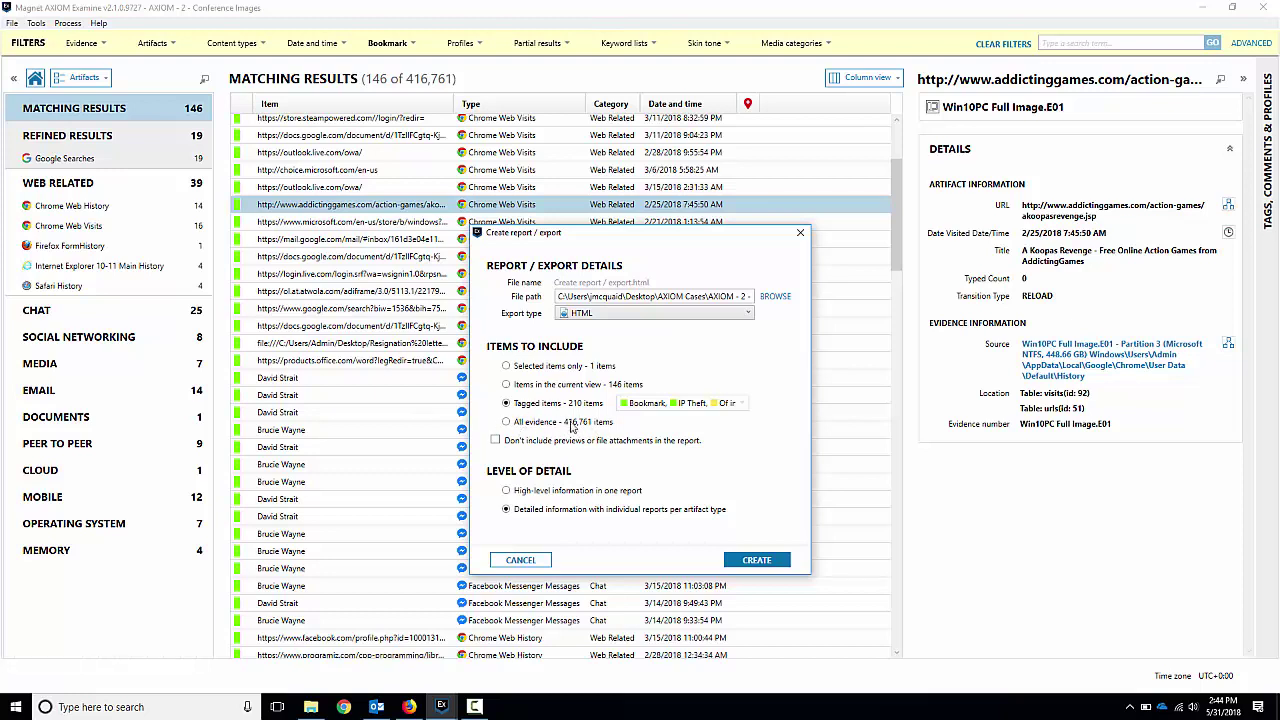
{"action": "left_click", "coordinate": [496, 442]}
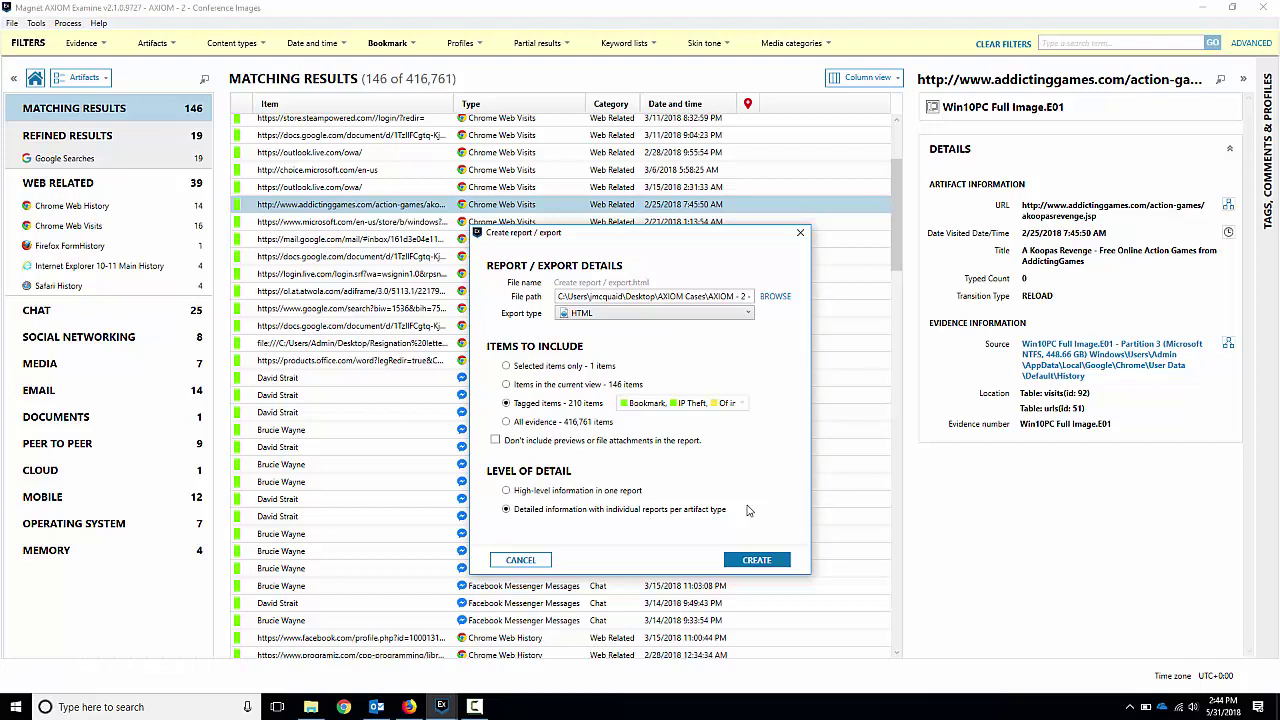
{"action": "left_click", "coordinate": [758, 561]}
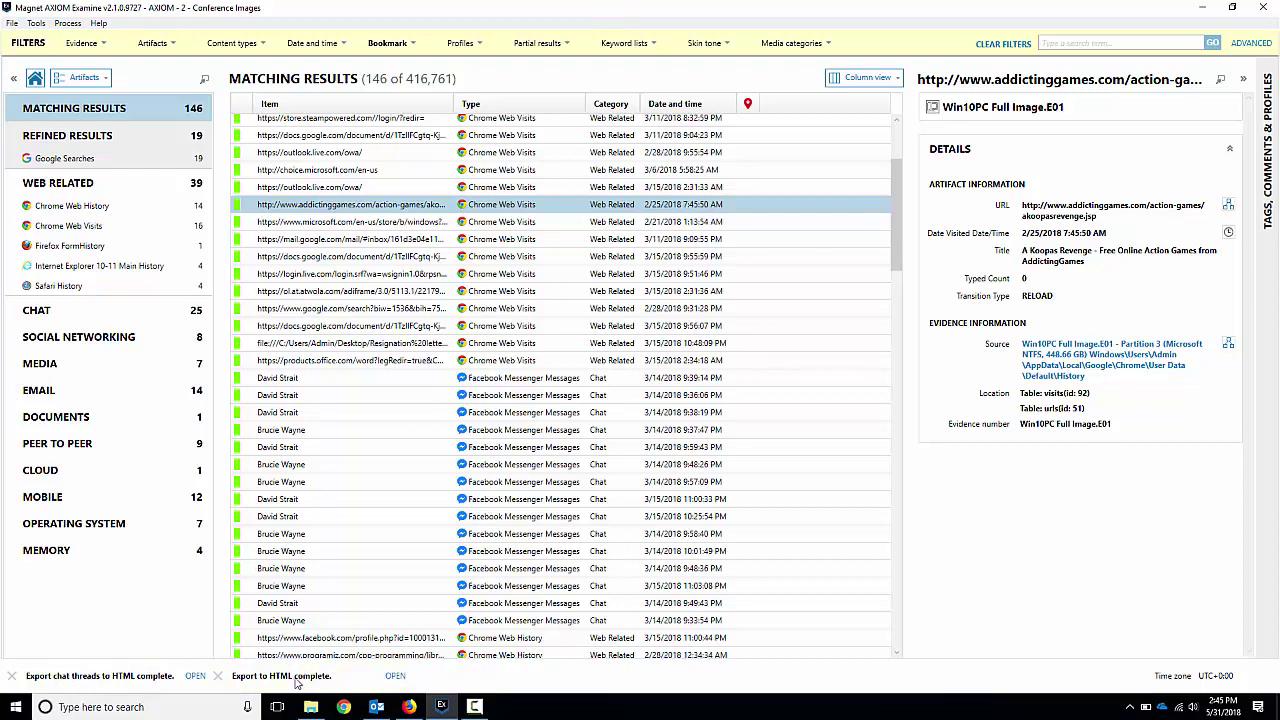
{"action": "left_click", "coordinate": [395, 677]}
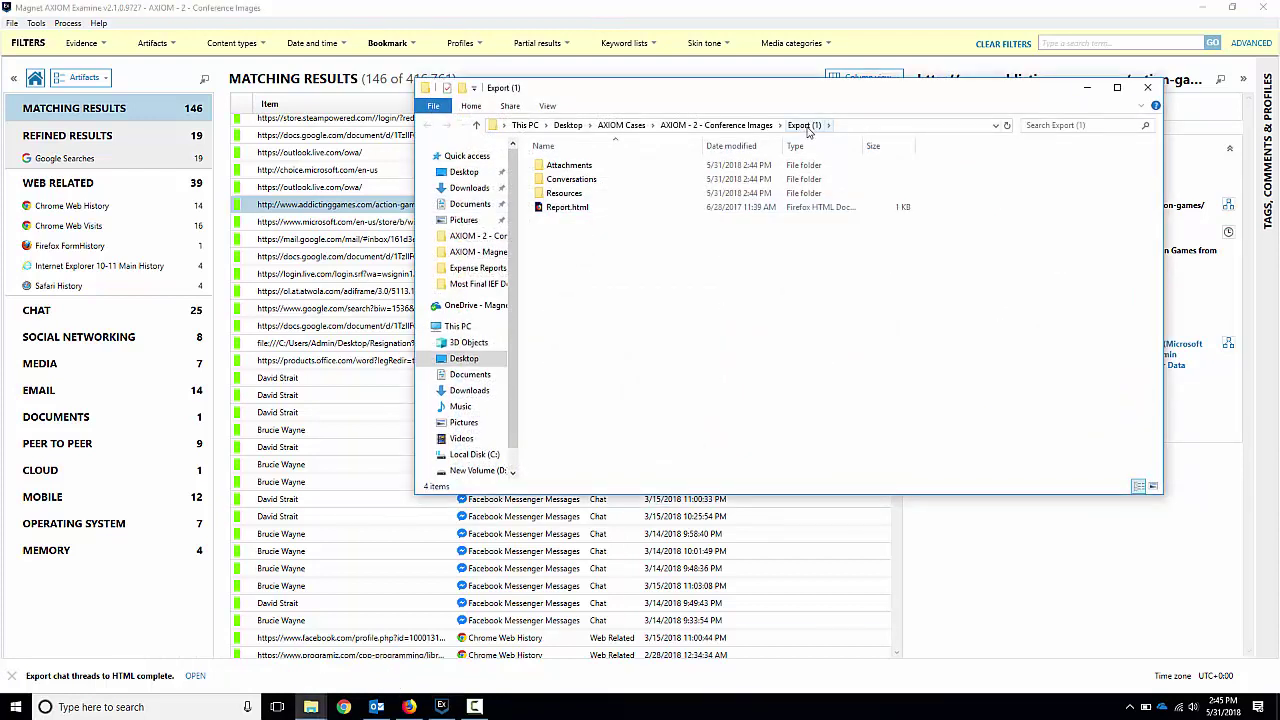
{"action": "double_click", "coordinate": [573, 213]}
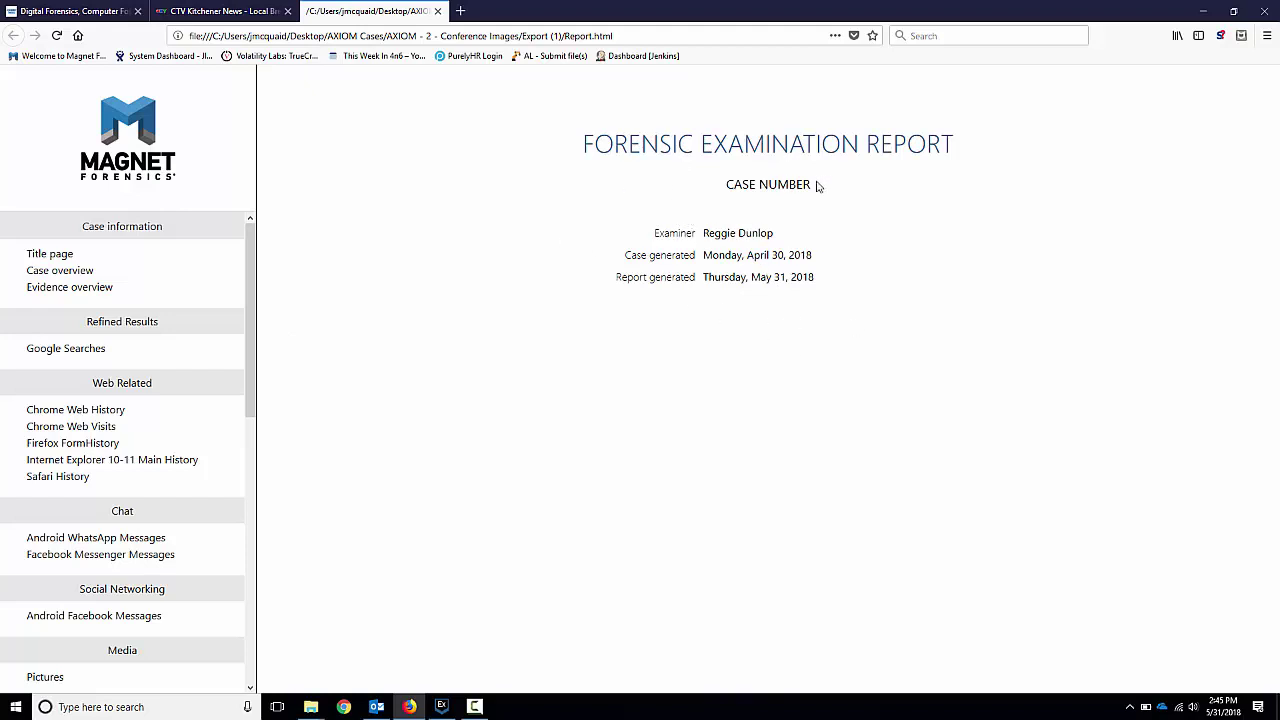
Step: Review the report's case overview, evidence overview and list of included artifact categories
{"action": "left_click", "coordinate": [82, 272]}
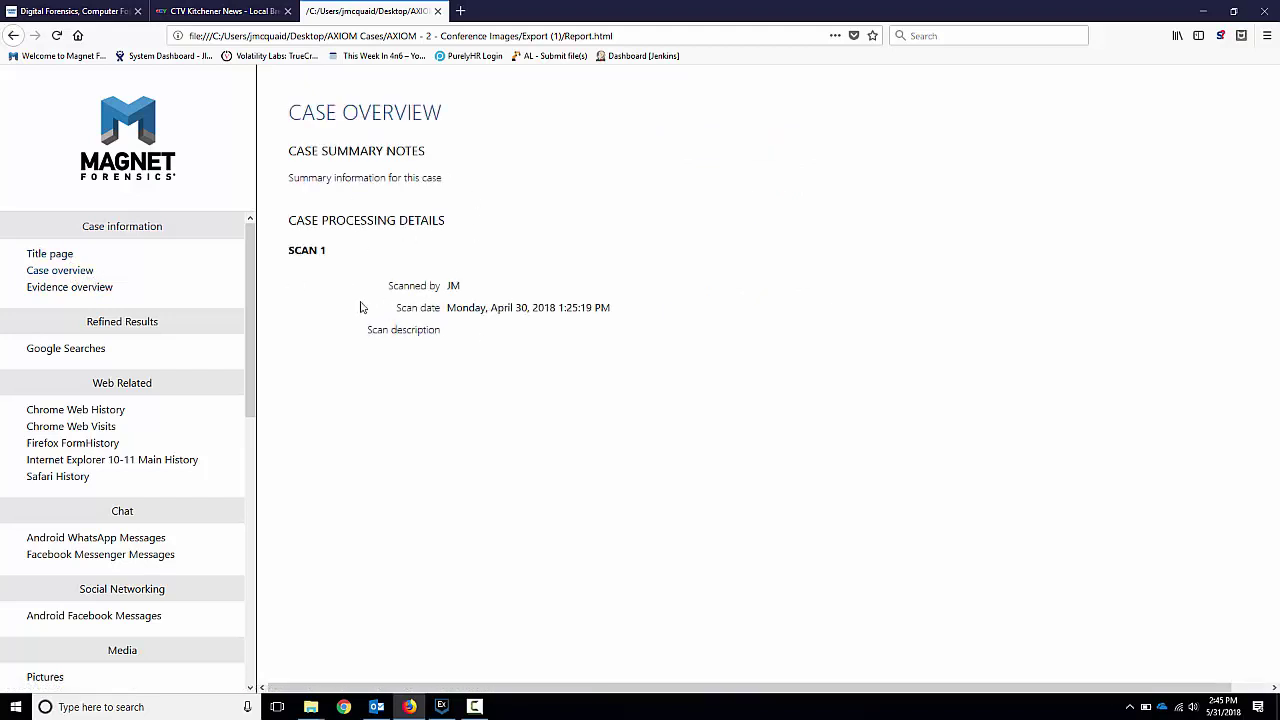
{"action": "left_click", "coordinate": [76, 288]}
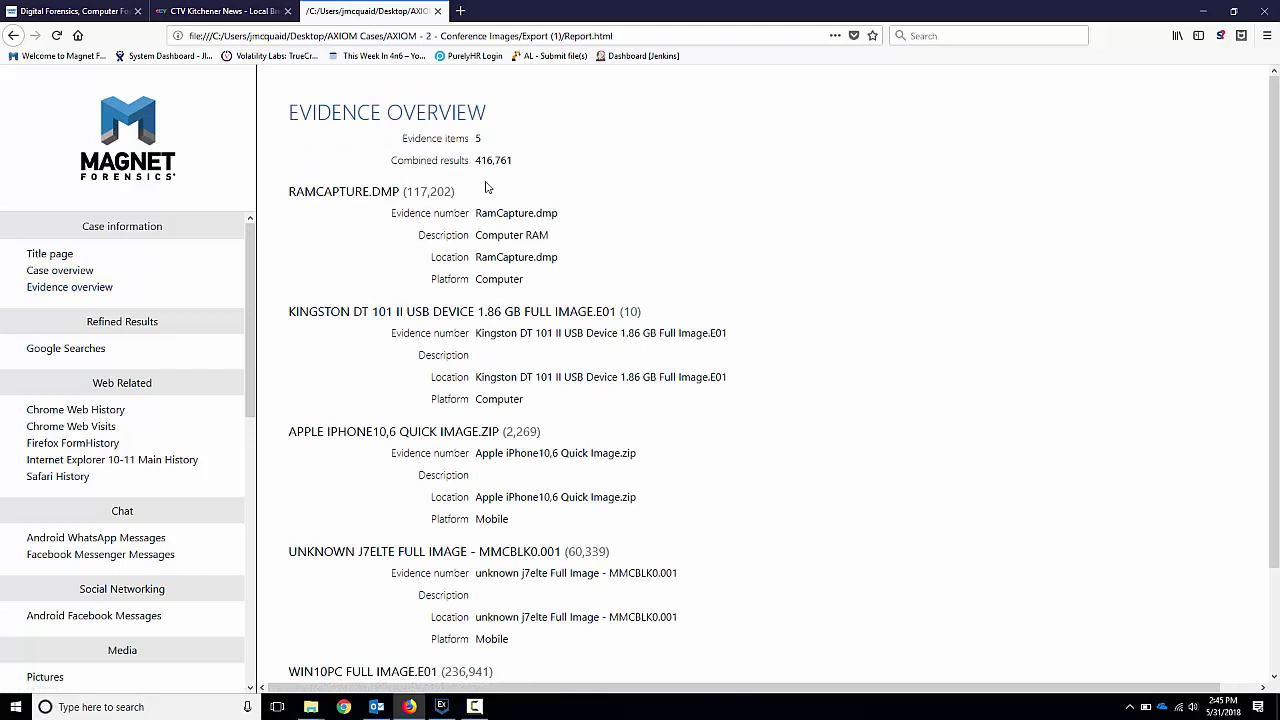
{"action": "scroll", "coordinate": [361, 252], "scroll_direction": "down", "scroll_amount": 2}
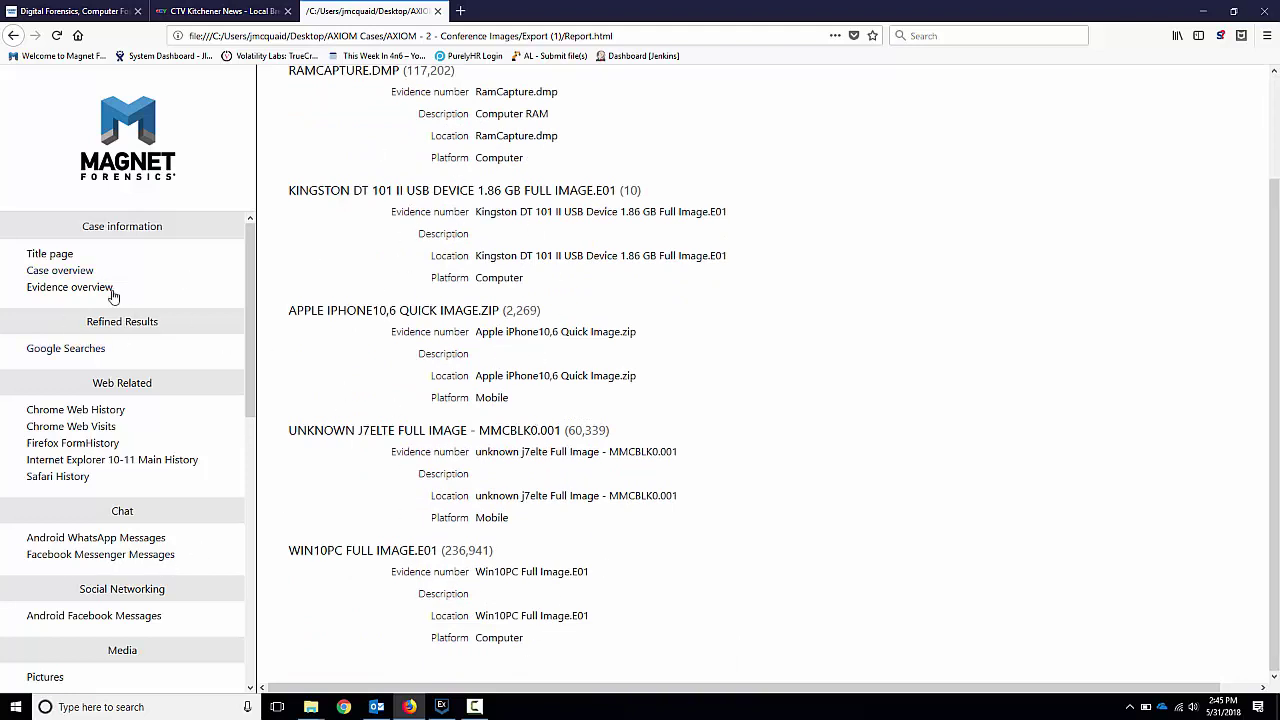
{"action": "scroll", "coordinate": [37, 329], "scroll_direction": "down", "scroll_amount": 5}
{"action": "scroll", "coordinate": [128, 336], "scroll_direction": "up", "scroll_amount": 5}
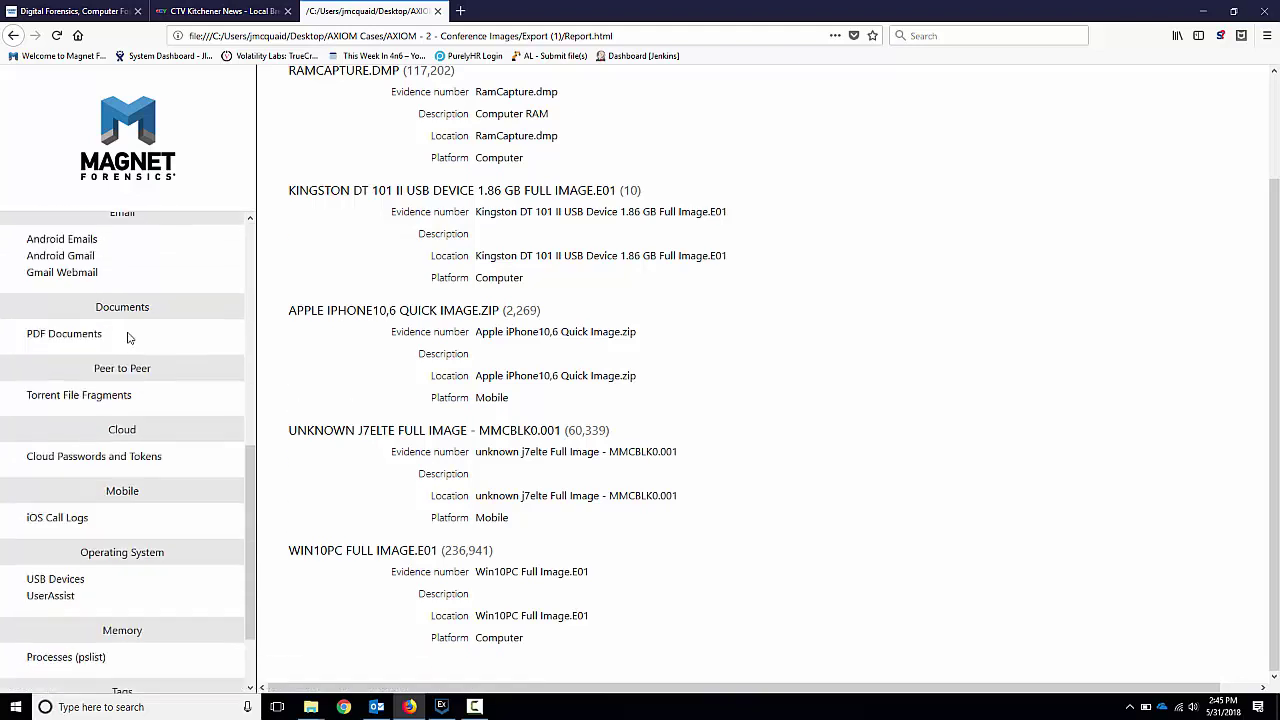
Step: Examine the tagged records in the report's Google Searches, Chrome Web History and Chrome Web Visits sections
{"action": "left_click", "coordinate": [85, 348]}
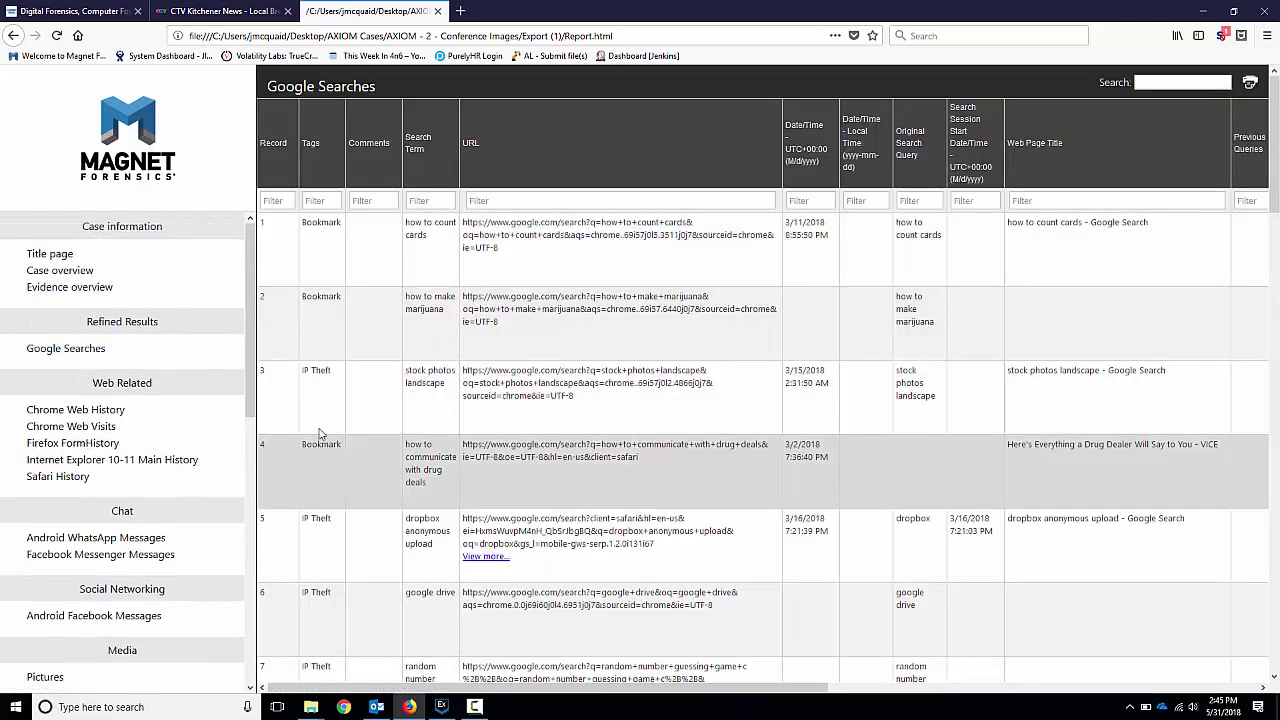
{"action": "left_click", "coordinate": [75, 410]}
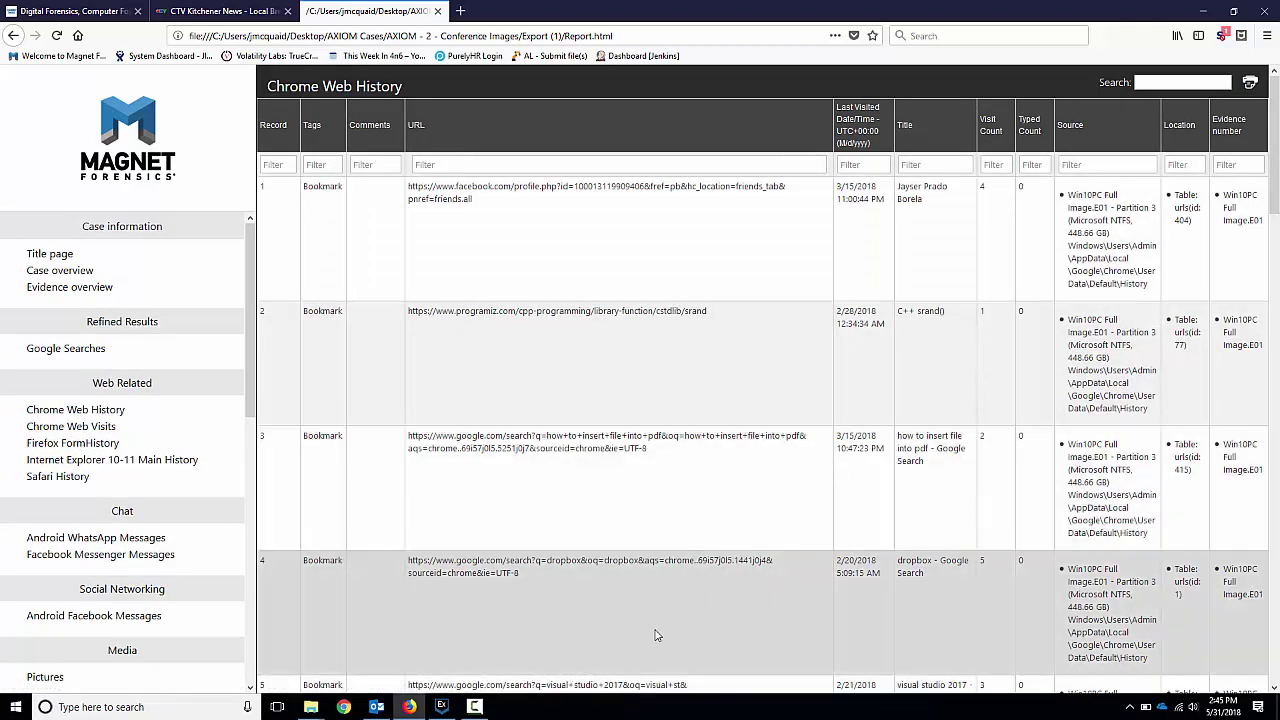
{"action": "scroll", "coordinate": [710, 555], "scroll_direction": "down", "scroll_amount": 1}
{"action": "scroll", "coordinate": [705, 556], "scroll_direction": "down", "scroll_amount": 3}
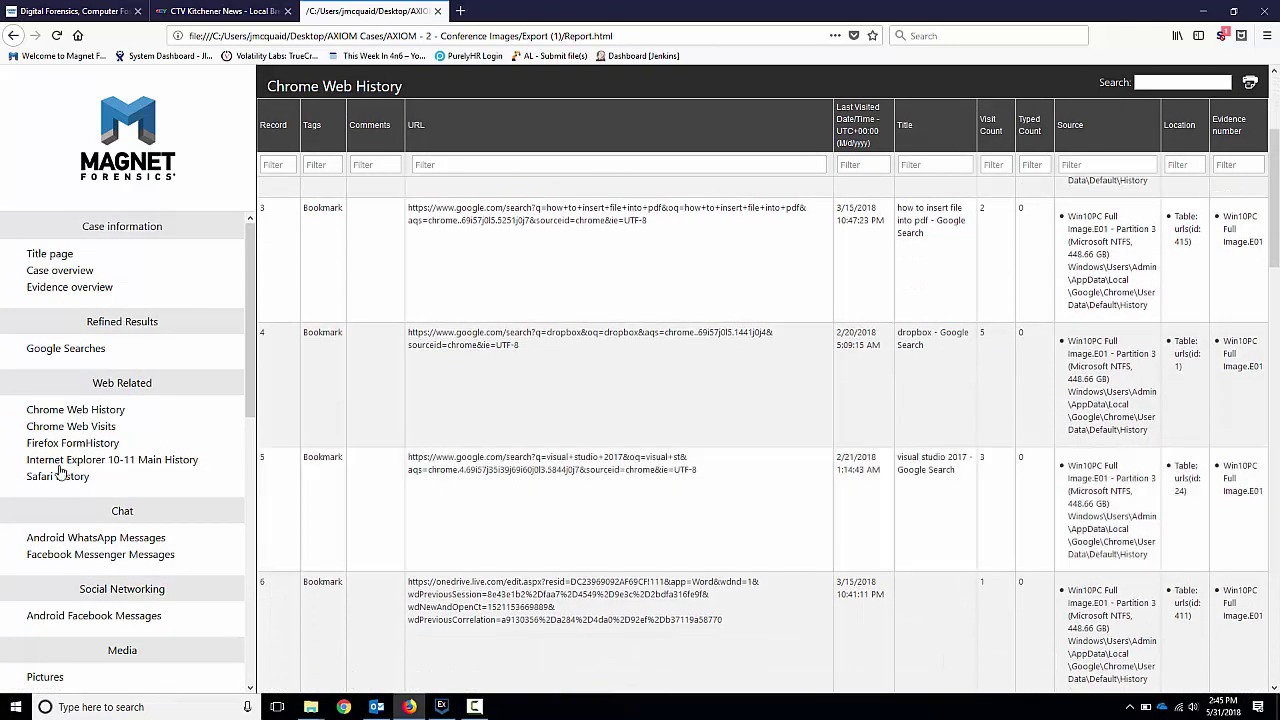
{"action": "left_click", "coordinate": [70, 426]}
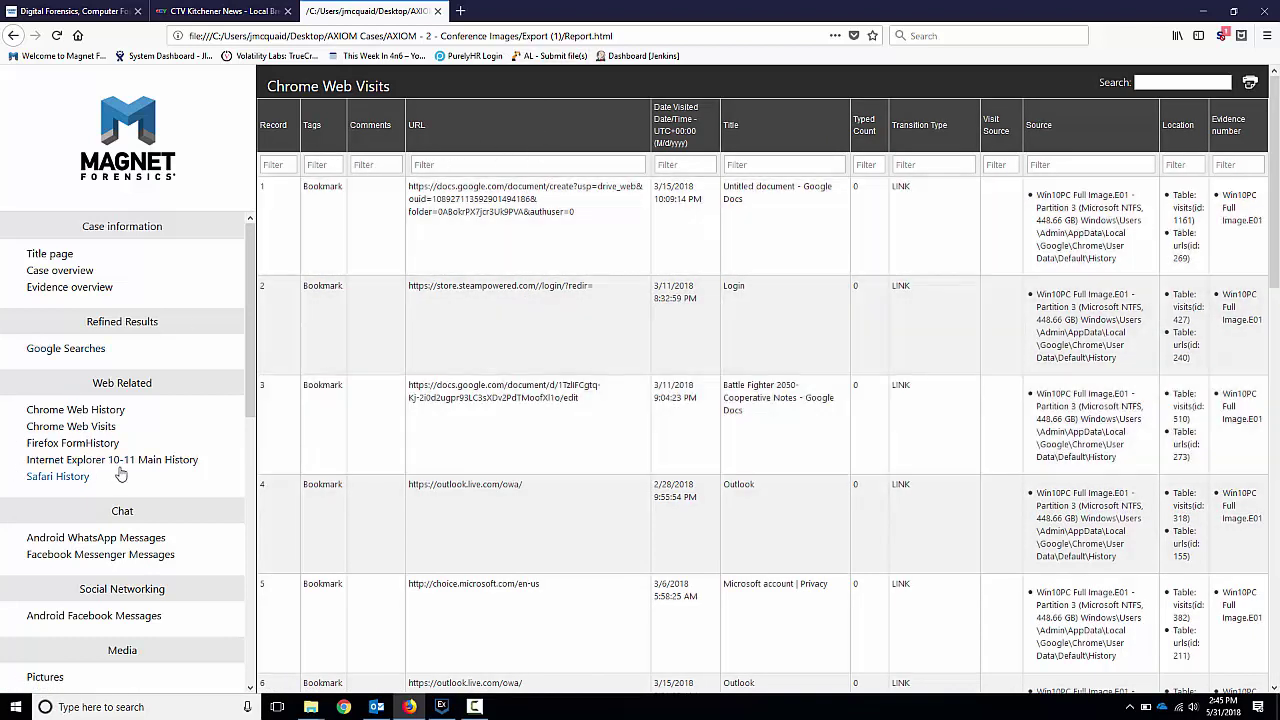
Step: Open the report's Facebook Messenger Messages section and show the chat thread preview of the first record
{"action": "scroll", "coordinate": [120, 474], "scroll_direction": "down", "scroll_amount": 3}
{"action": "left_click", "coordinate": [118, 430]}
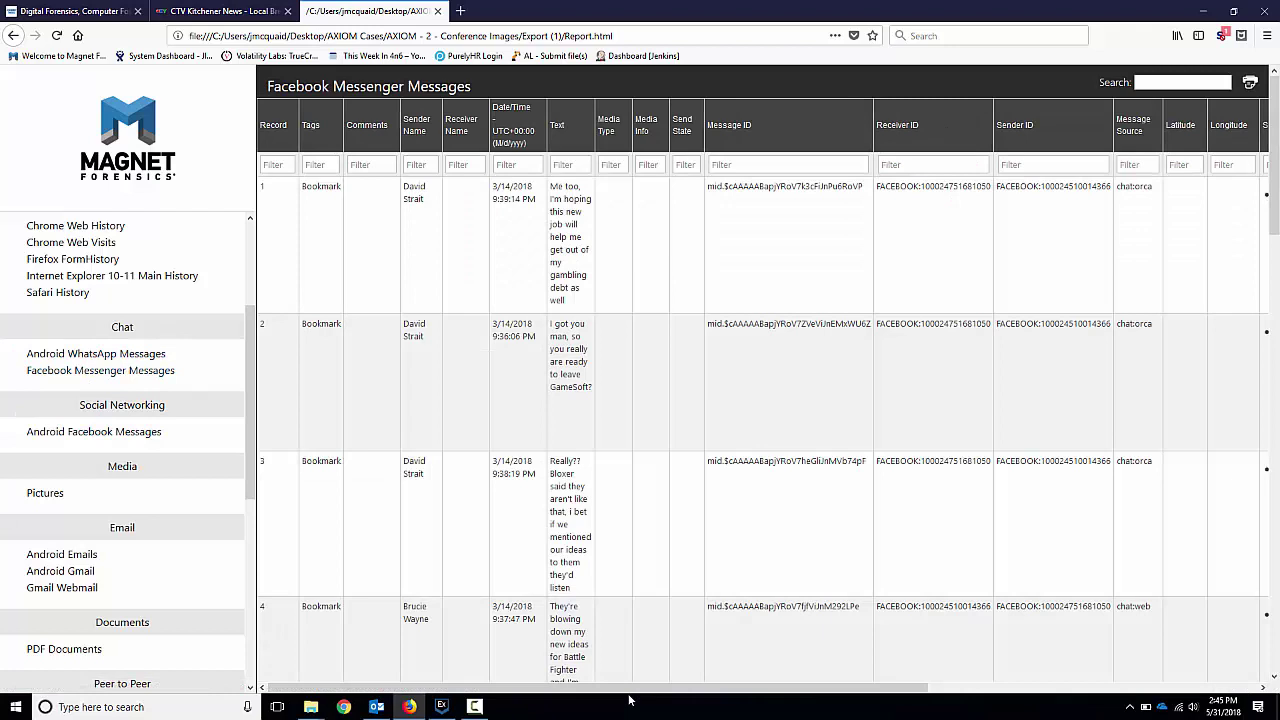
{"action": "left_click_drag", "start_coordinate": [674, 688], "coordinate": [1019, 692]}
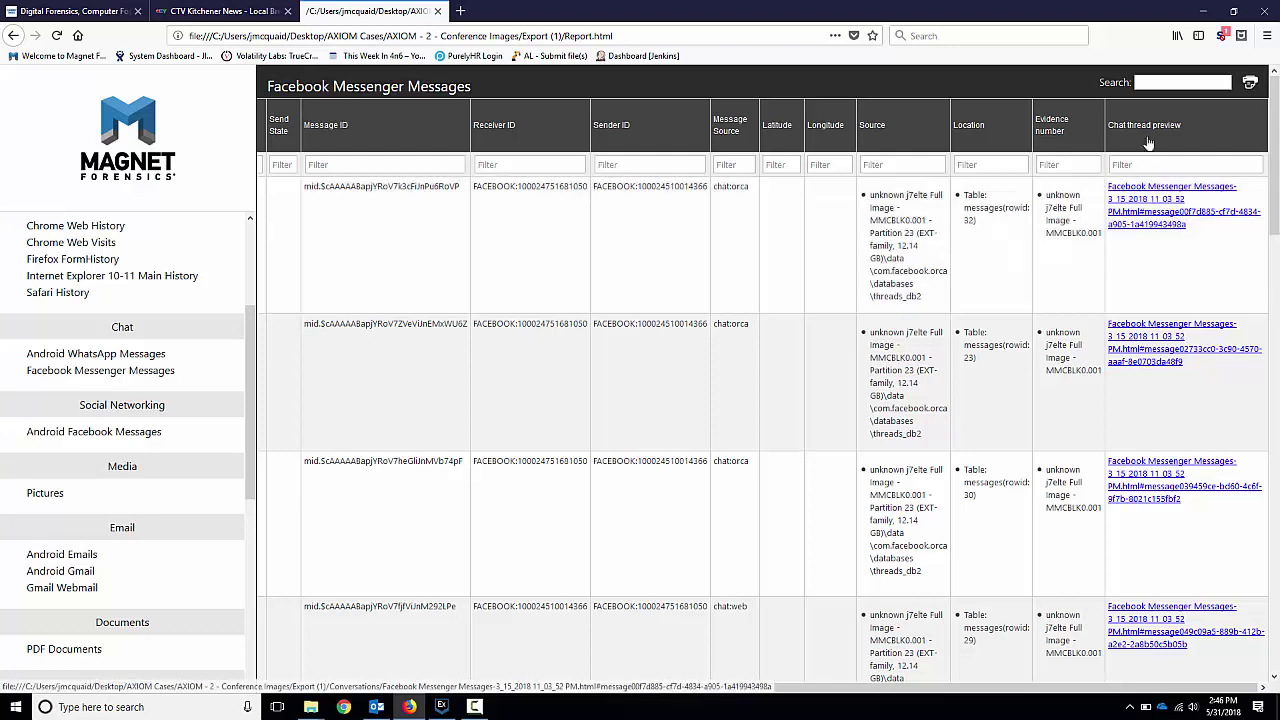
{"action": "left_click", "coordinate": [1152, 220]}
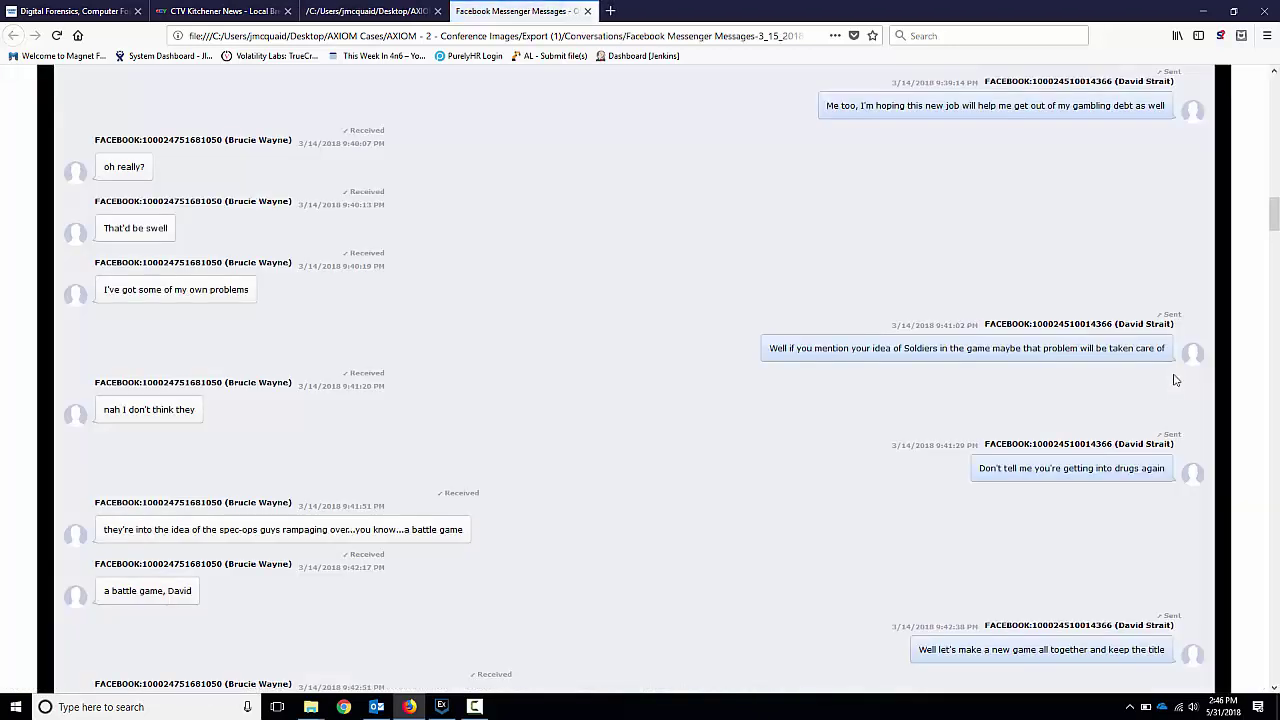
Step: Review the conversation's chat participants, conversation details and message thread from the beginning
{"action": "scroll", "coordinate": [495, 310], "scroll_direction": "up", "scroll_amount": 20}
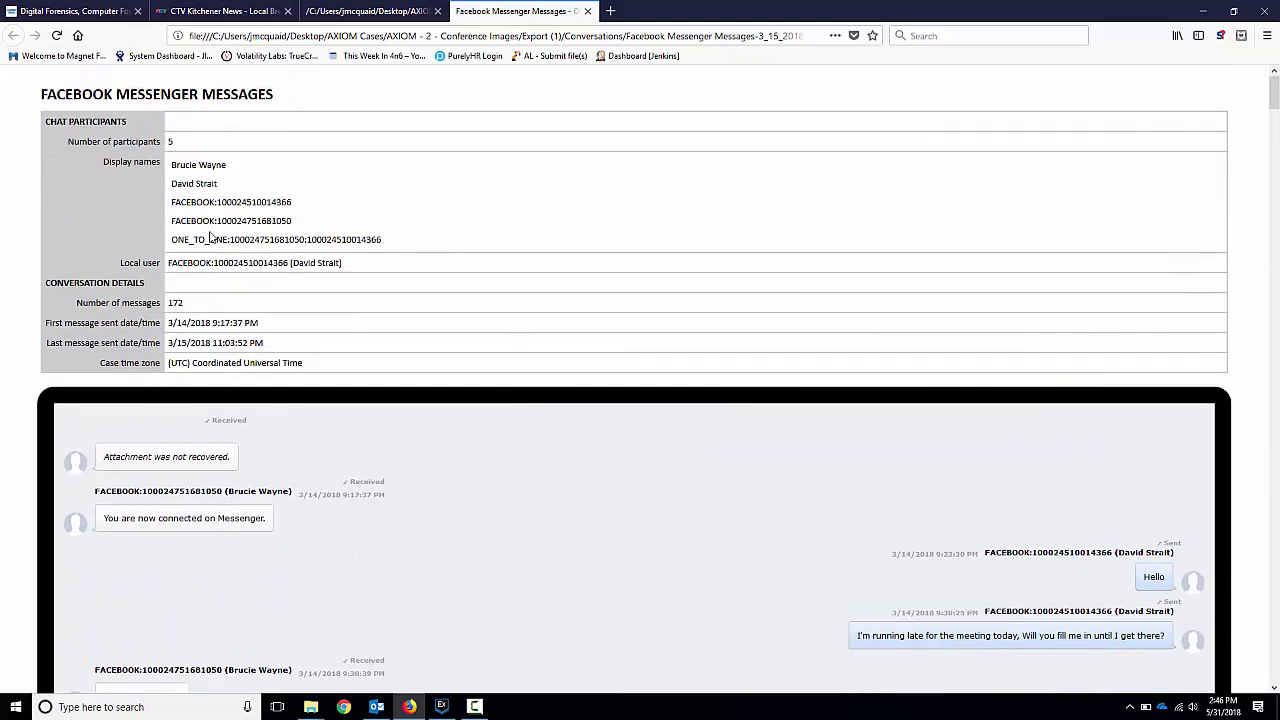
{"action": "scroll", "coordinate": [334, 329], "scroll_direction": "down", "scroll_amount": 6}
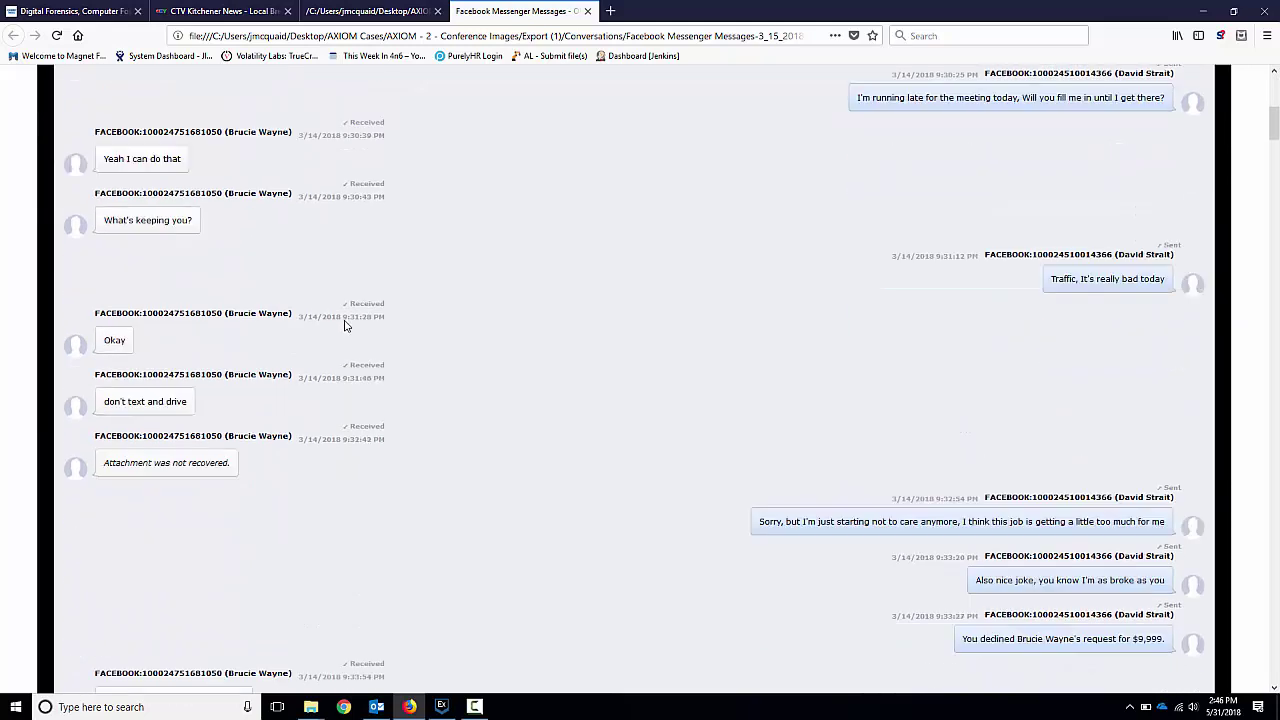
{"action": "scroll", "coordinate": [430, 408], "scroll_direction": "down", "scroll_amount": 11}
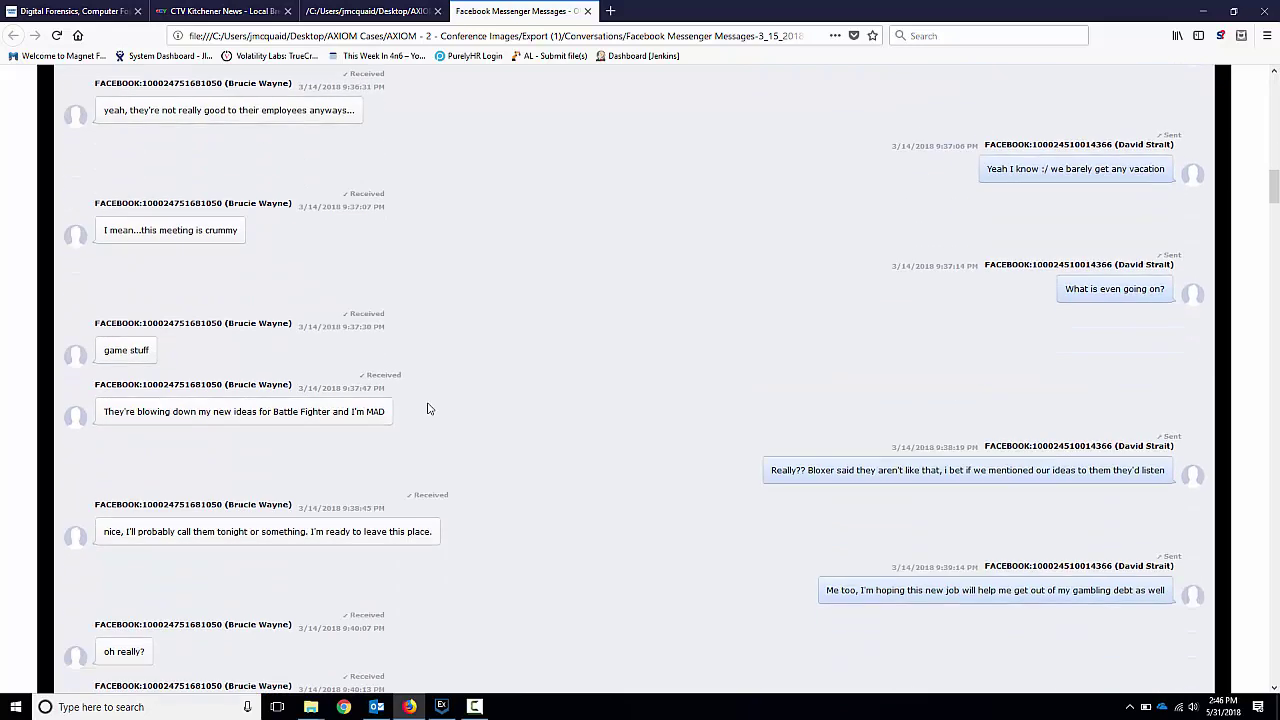
Step: Return to the HTML report and examine the tagged images in its Pictures section
{"action": "left_click", "coordinate": [366, 11]}
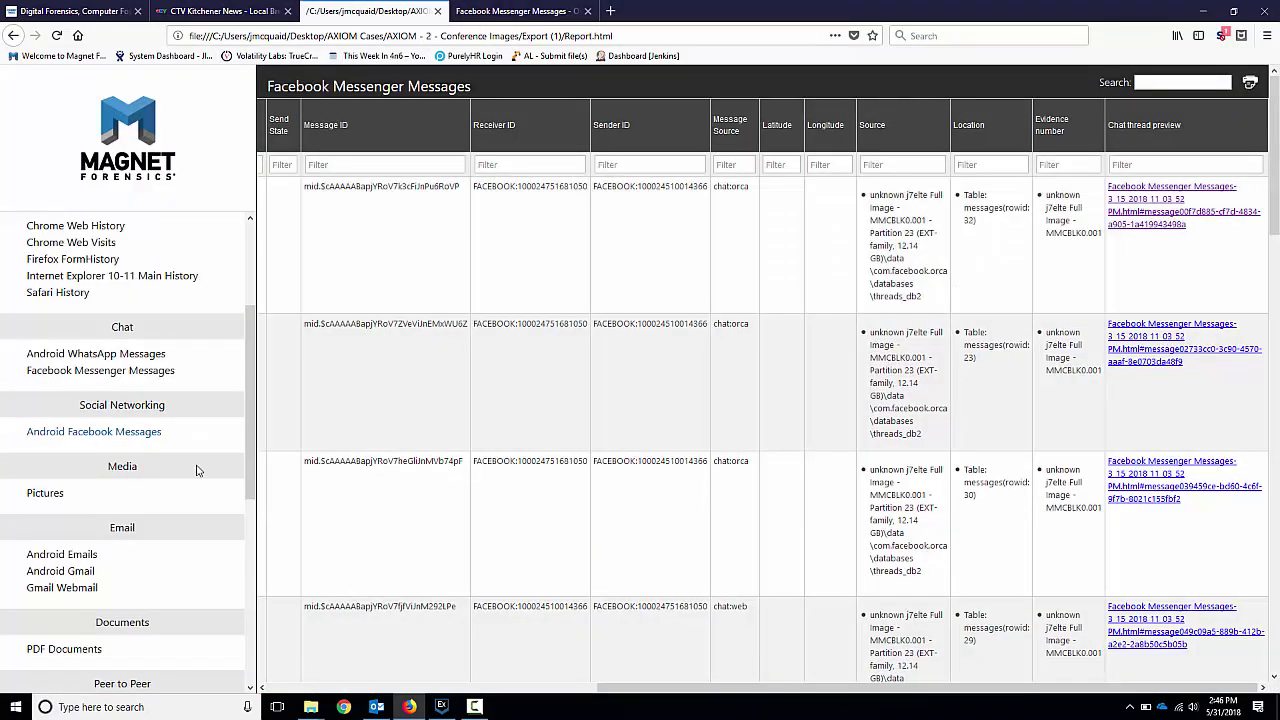
{"action": "left_click", "coordinate": [62, 494]}
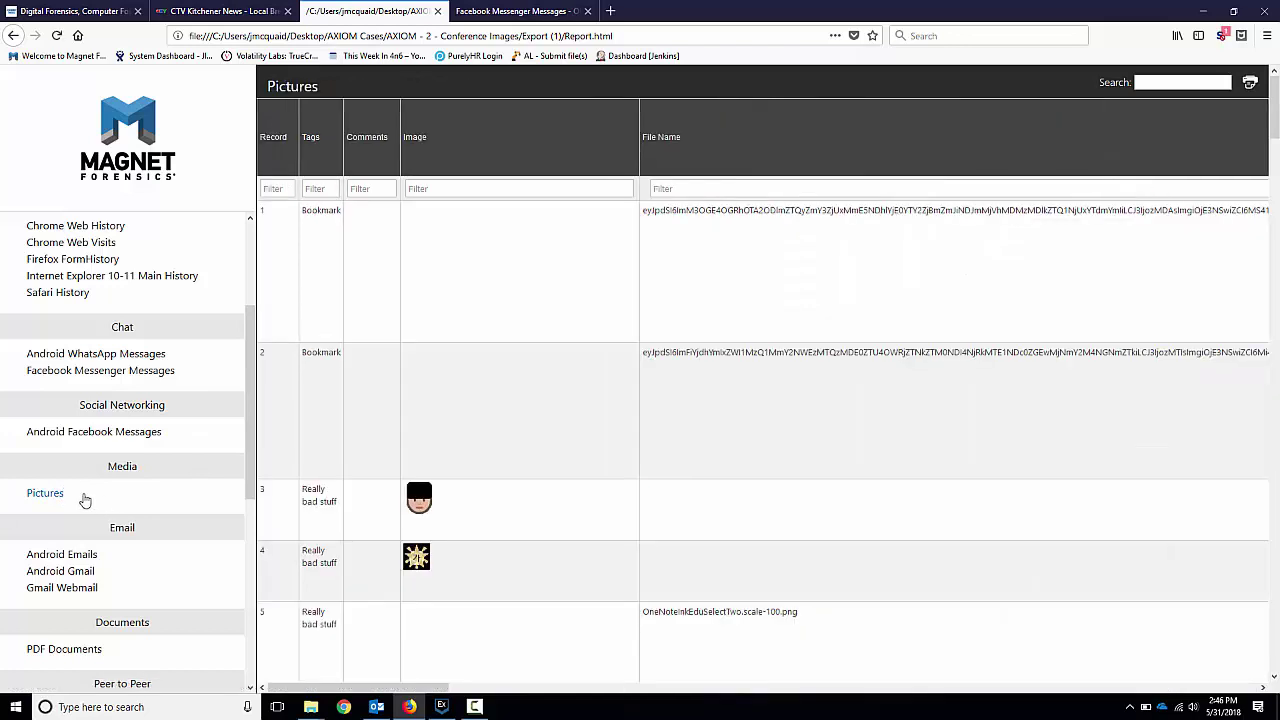
{"action": "scroll", "coordinate": [538, 333], "scroll_direction": "down", "scroll_amount": 4}
{"action": "scroll", "coordinate": [537, 333], "scroll_direction": "down", "scroll_amount": 20}
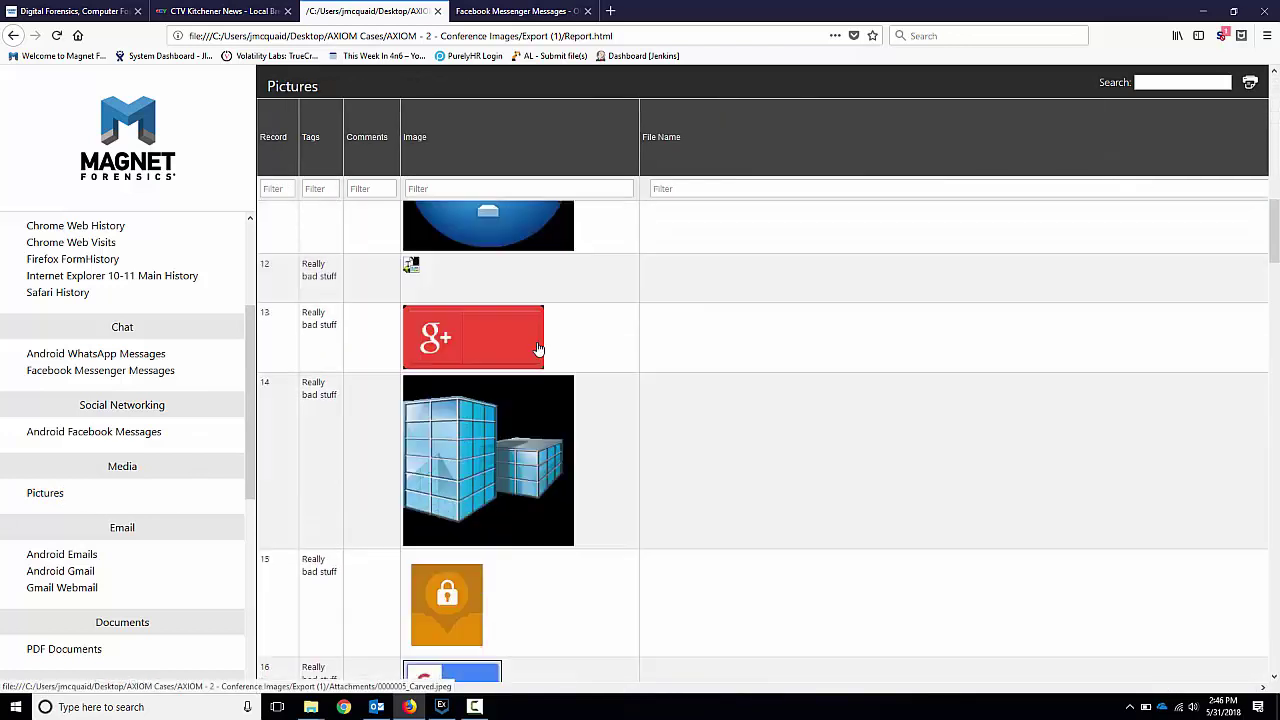
{"action": "scroll", "coordinate": [529, 341], "scroll_direction": "down", "scroll_amount": 20}
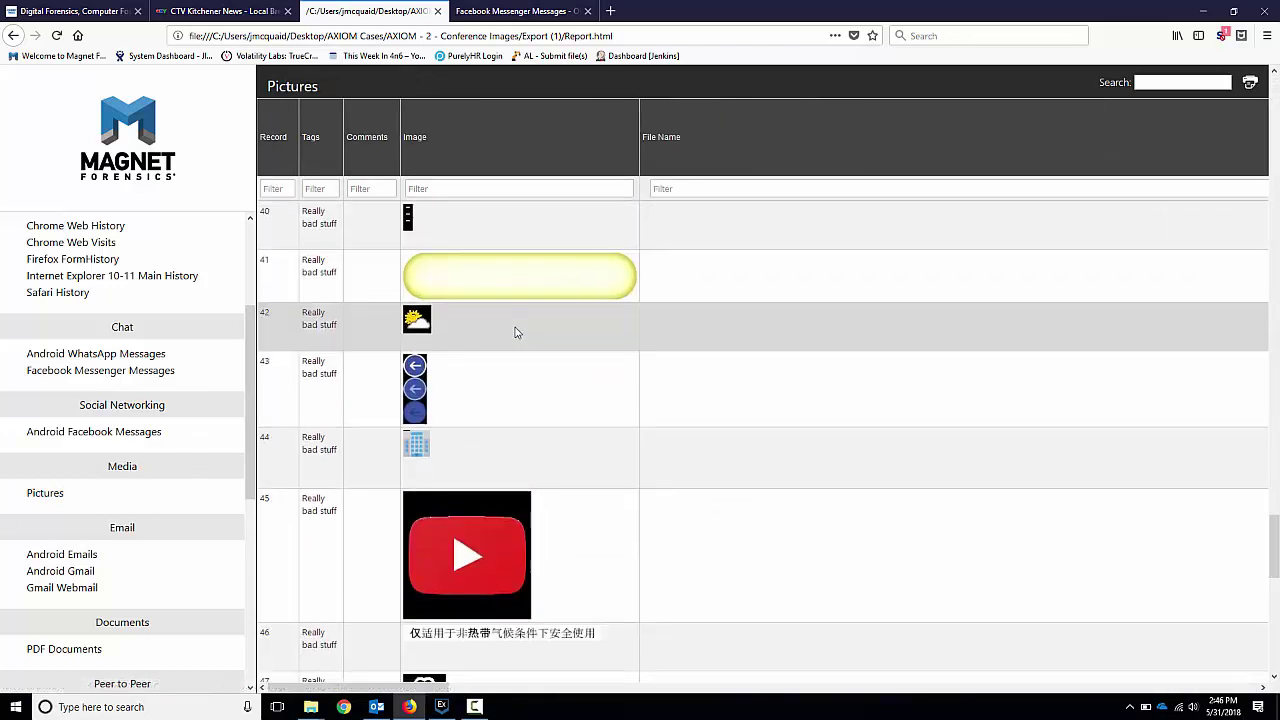
{"action": "scroll", "coordinate": [516, 335], "scroll_direction": "up", "scroll_amount": 10}
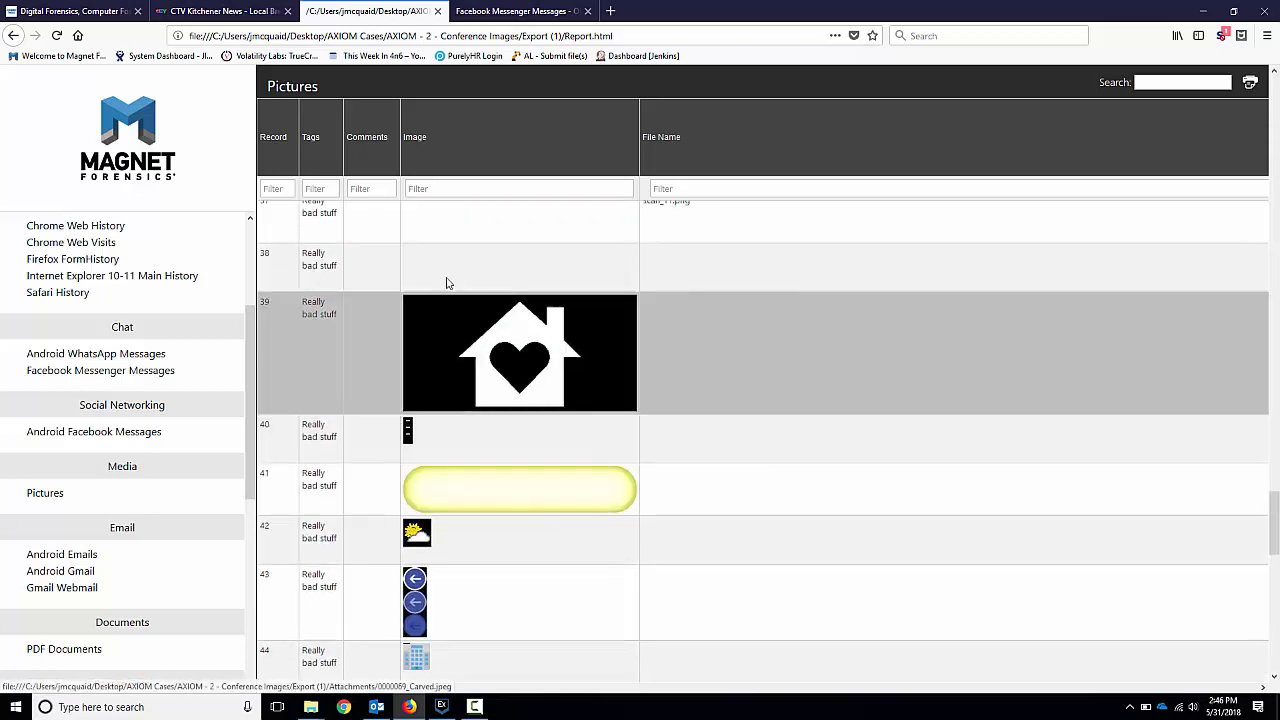
Step: Examine the report's Android Emails section across its sender, body, attachment and source columns
{"action": "left_click", "coordinate": [66, 557]}
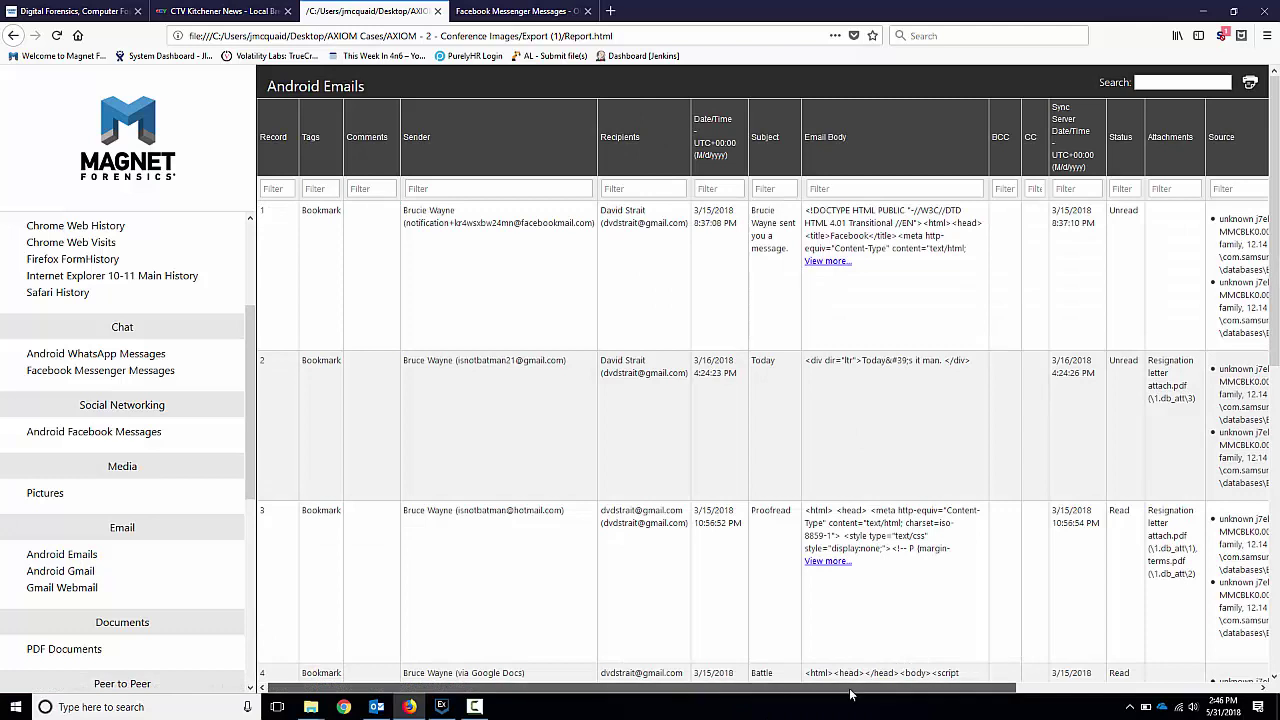
{"action": "scroll", "coordinate": [708, 672], "scroll_direction": "right", "scroll_amount": 2}
{"action": "scroll", "coordinate": [708, 676], "scroll_direction": "left", "scroll_amount": 2}
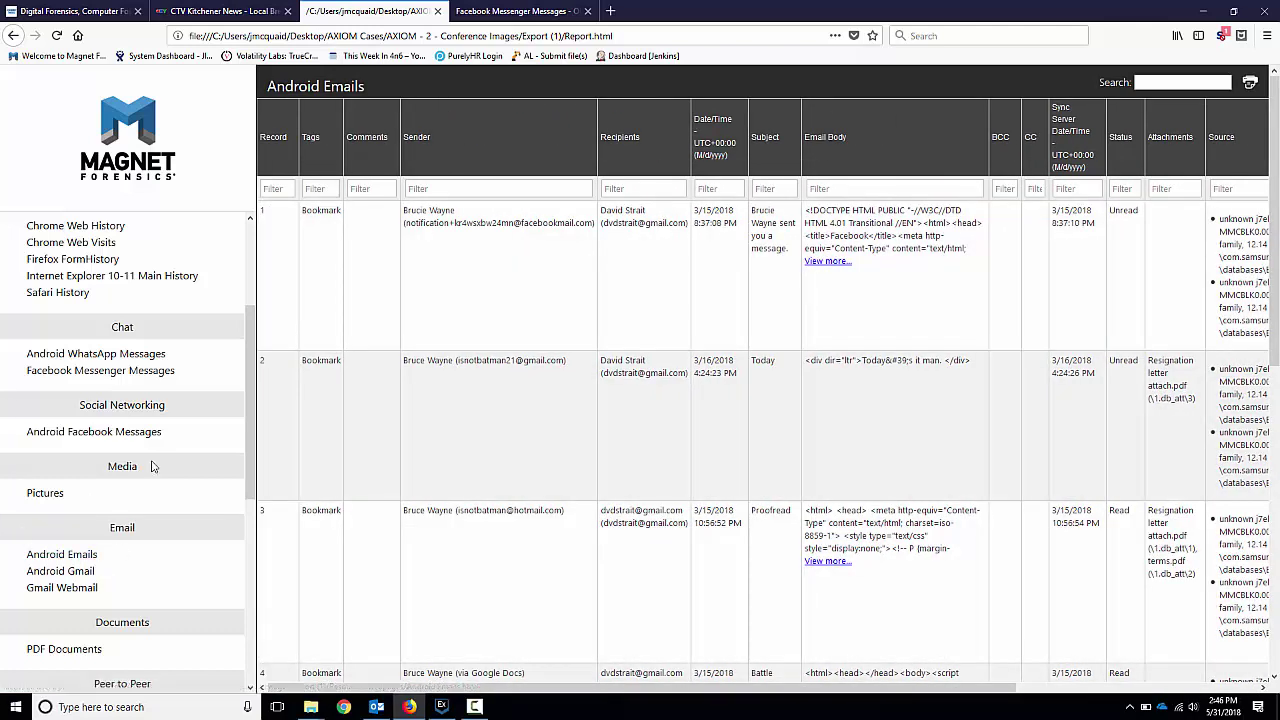
Step: Look through the remaining artifact categories and review the items listed under the report's IP Theft tag
{"action": "scroll", "coordinate": [146, 463], "scroll_direction": "down", "scroll_amount": 4}
{"action": "scroll", "coordinate": [141, 458], "scroll_direction": "up", "scroll_amount": 1}
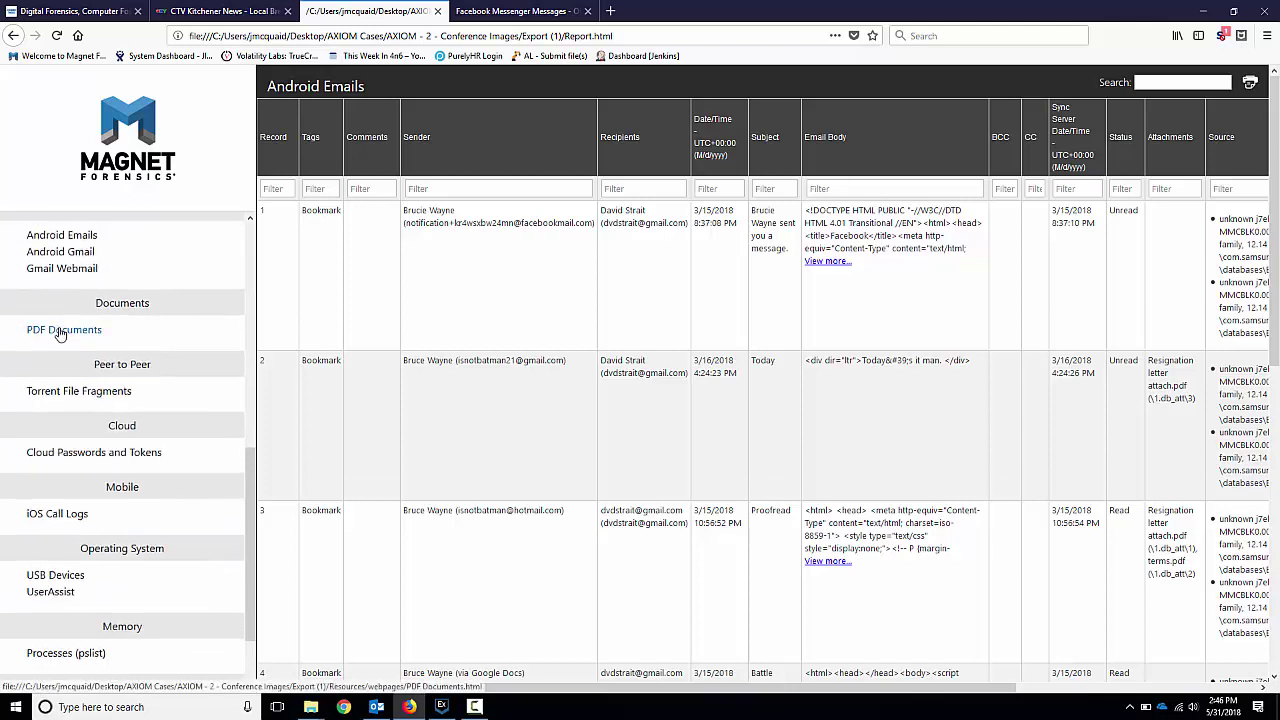
{"action": "scroll", "coordinate": [120, 342], "scroll_direction": "down", "scroll_amount": 1}
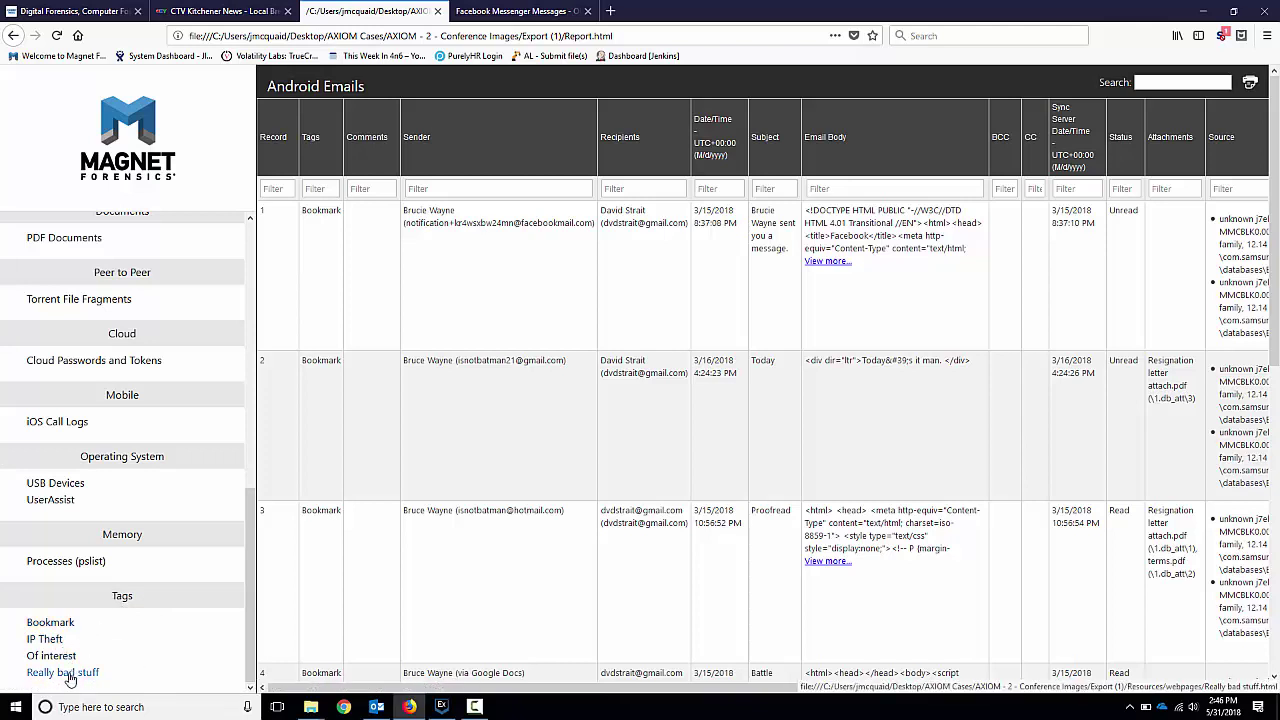
{"action": "left_click", "coordinate": [48, 637]}
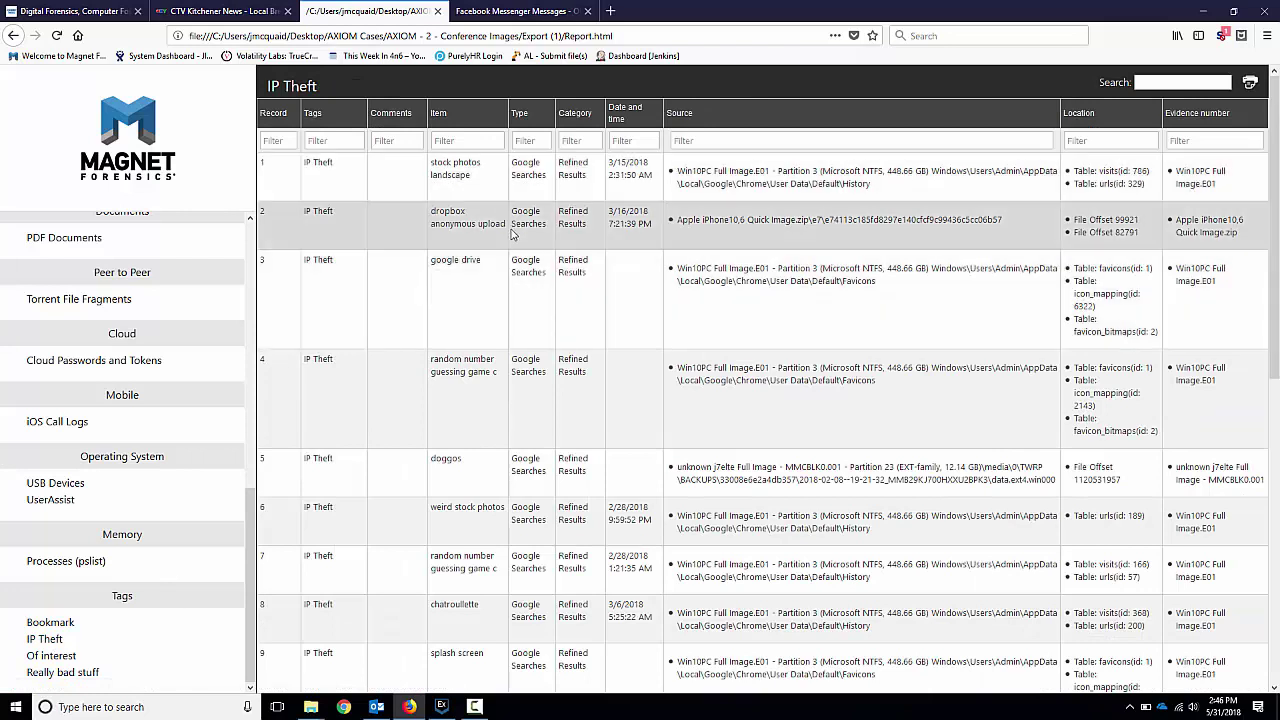
{"action": "scroll", "coordinate": [512, 233], "scroll_direction": "down", "scroll_amount": 3}
{"action": "scroll", "coordinate": [548, 320], "scroll_direction": "up", "scroll_amount": 5}
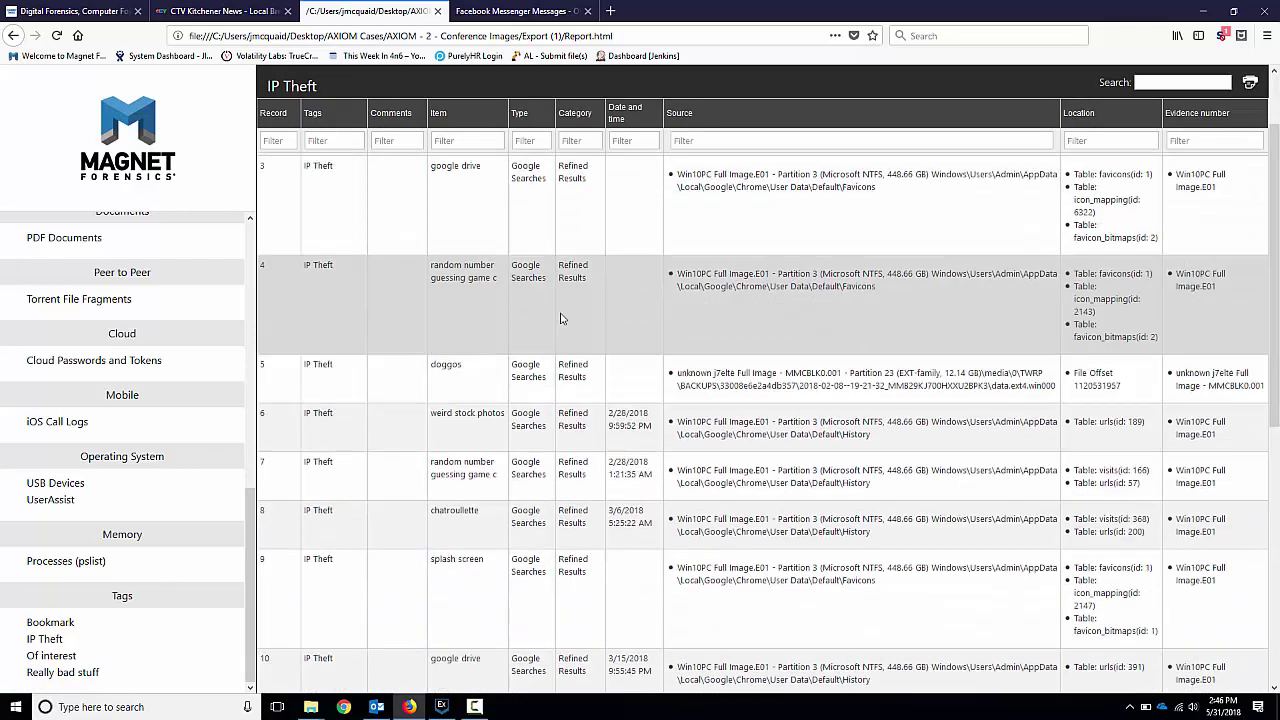